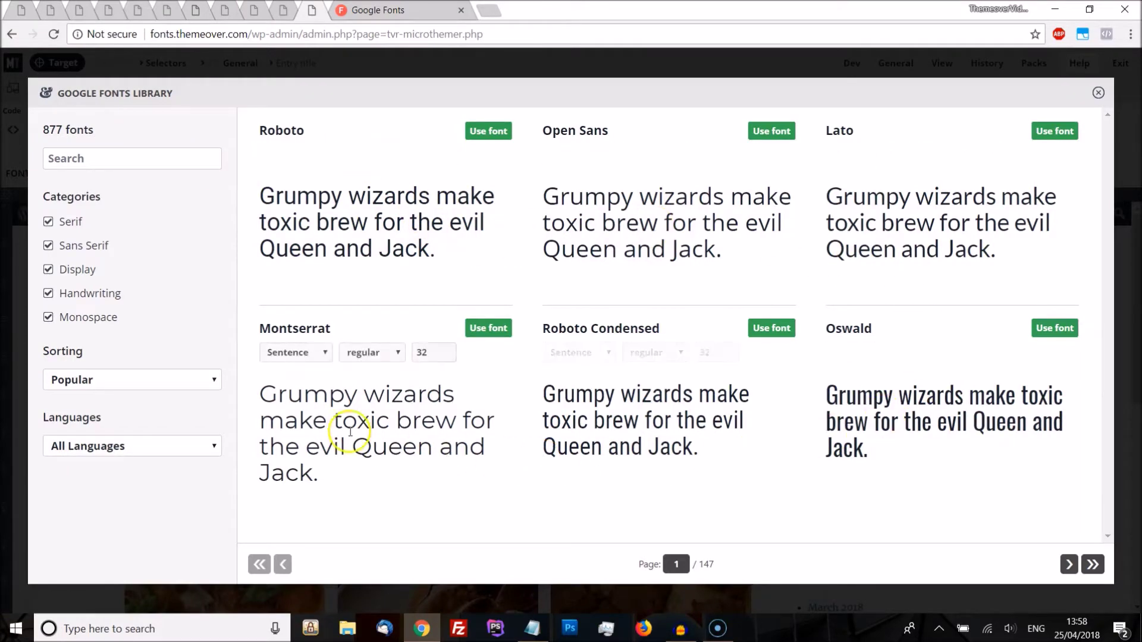
Step: Check Roboto's embed URL and its style and language options on the Google Fonts website
left_click(381, 10)
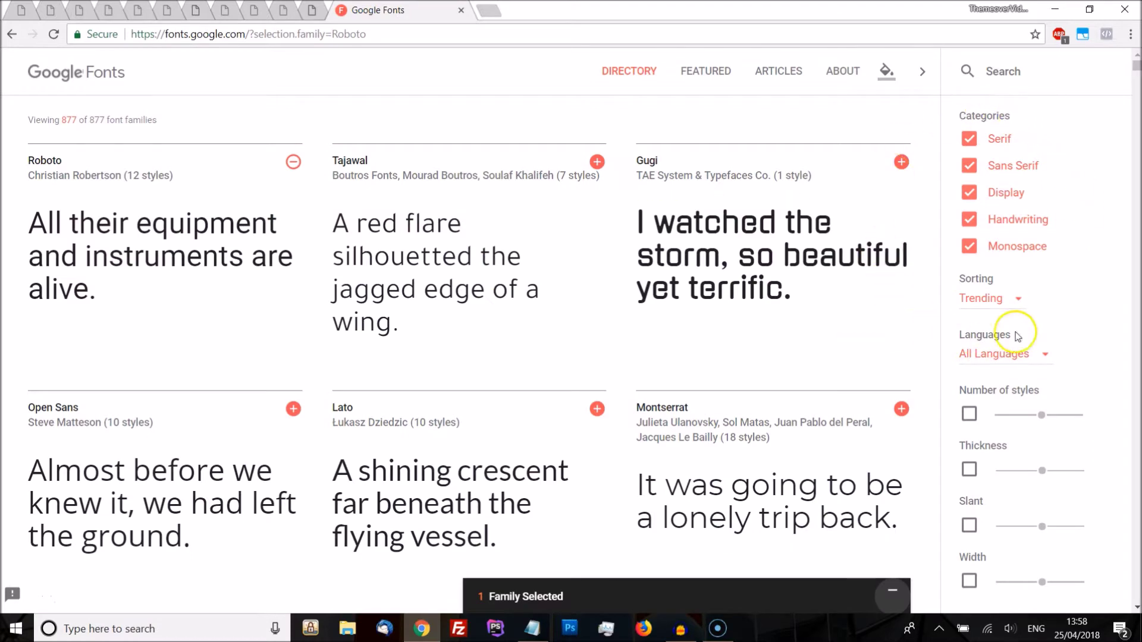
left_click(549, 596)
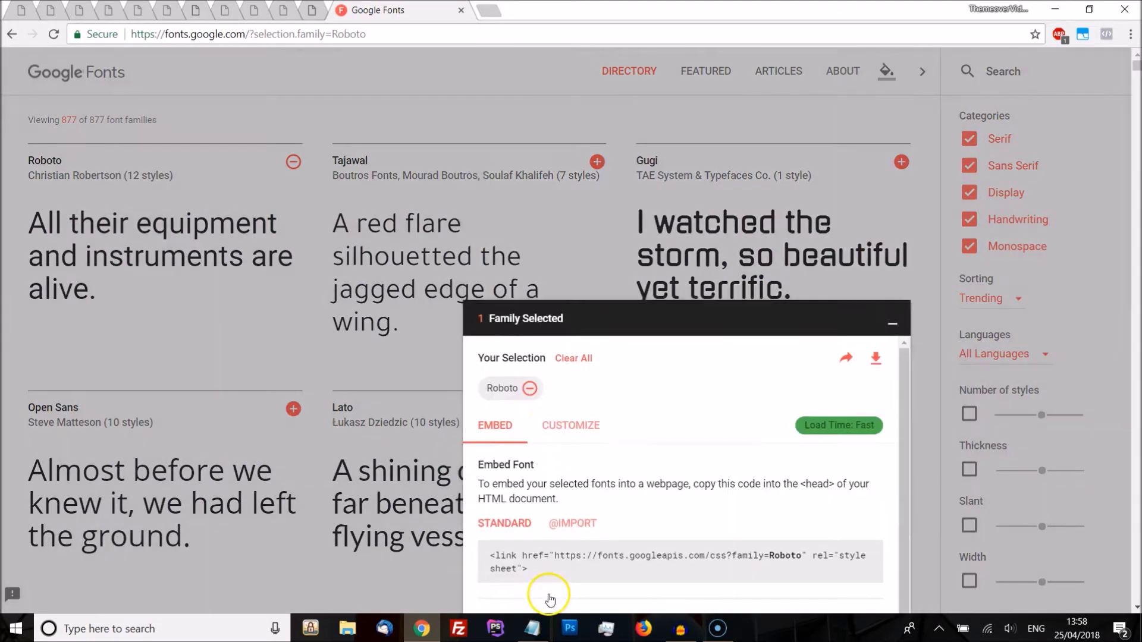
left_click_drag(564, 419, 758, 425)
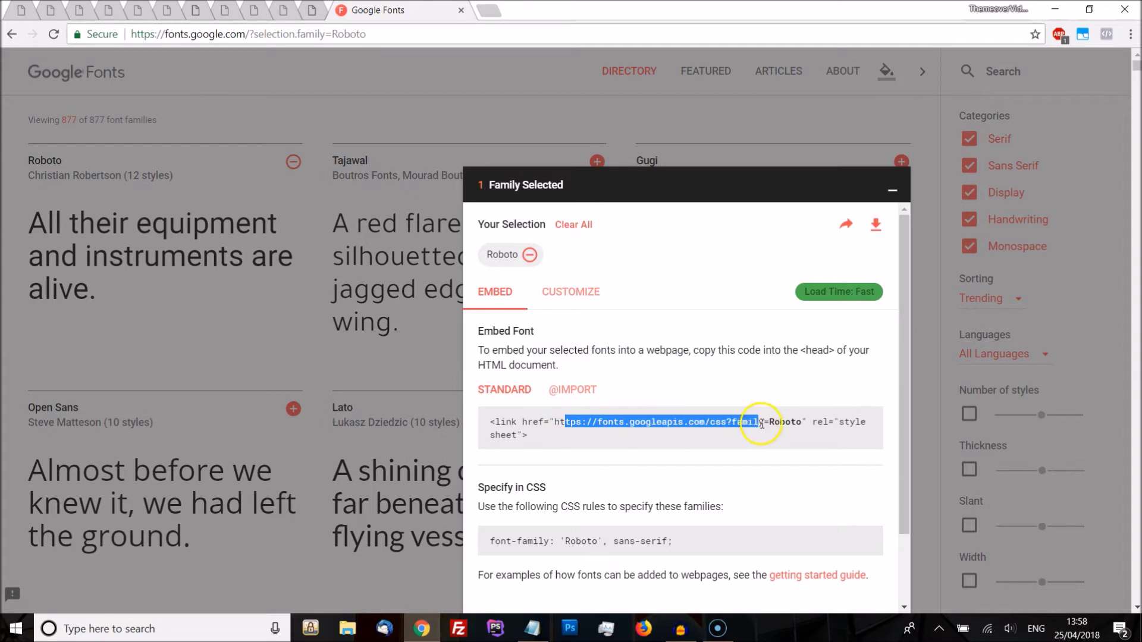
left_click(580, 297)
scroll(696, 351, "down", 5)
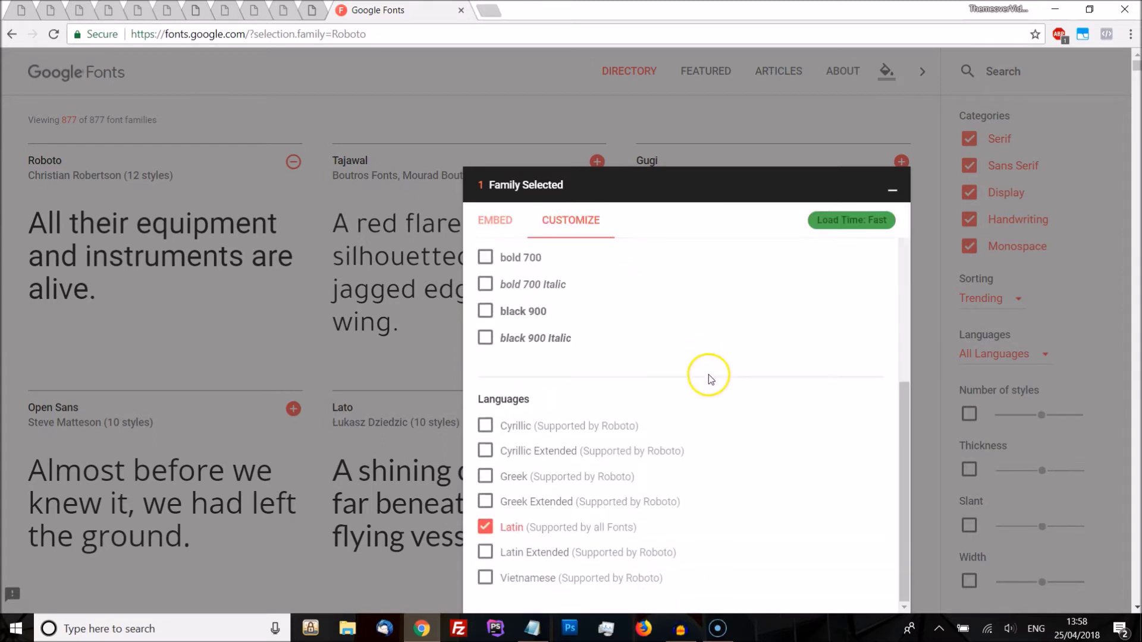
left_click(311, 12)
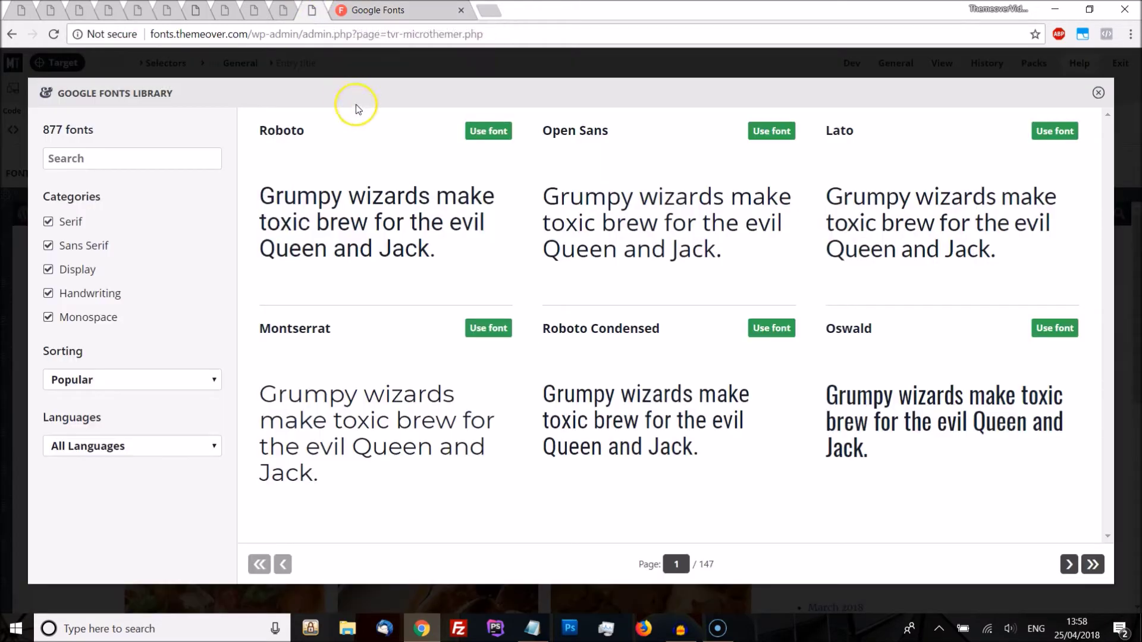
Step: Go full screen and search the font library for 'raleway', then clear the search
key("F11")
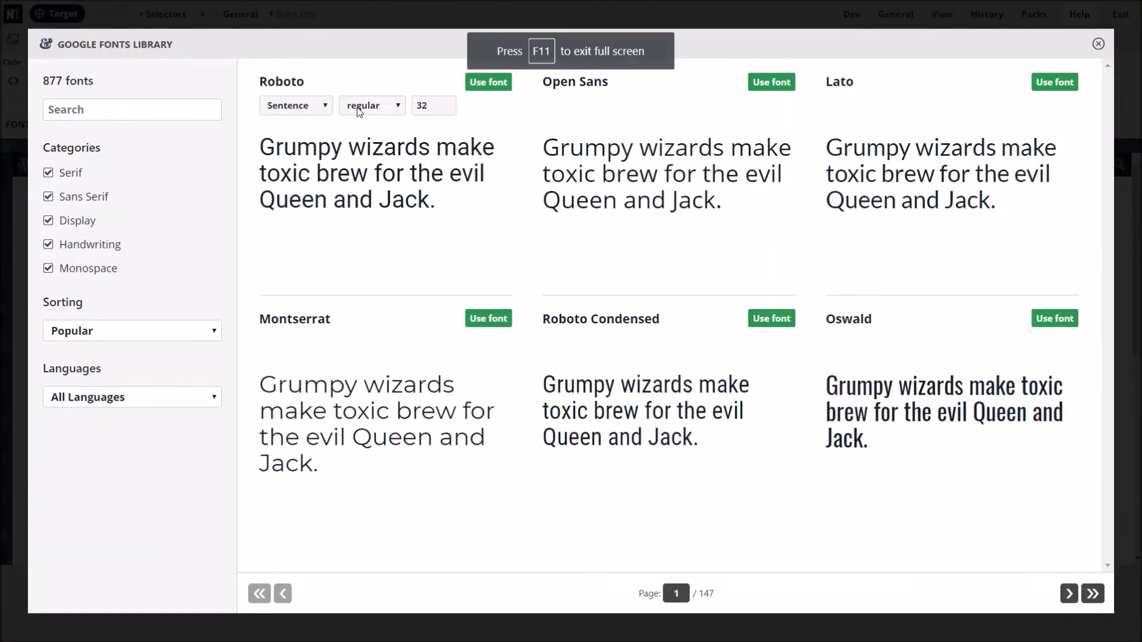
left_click(96, 107)
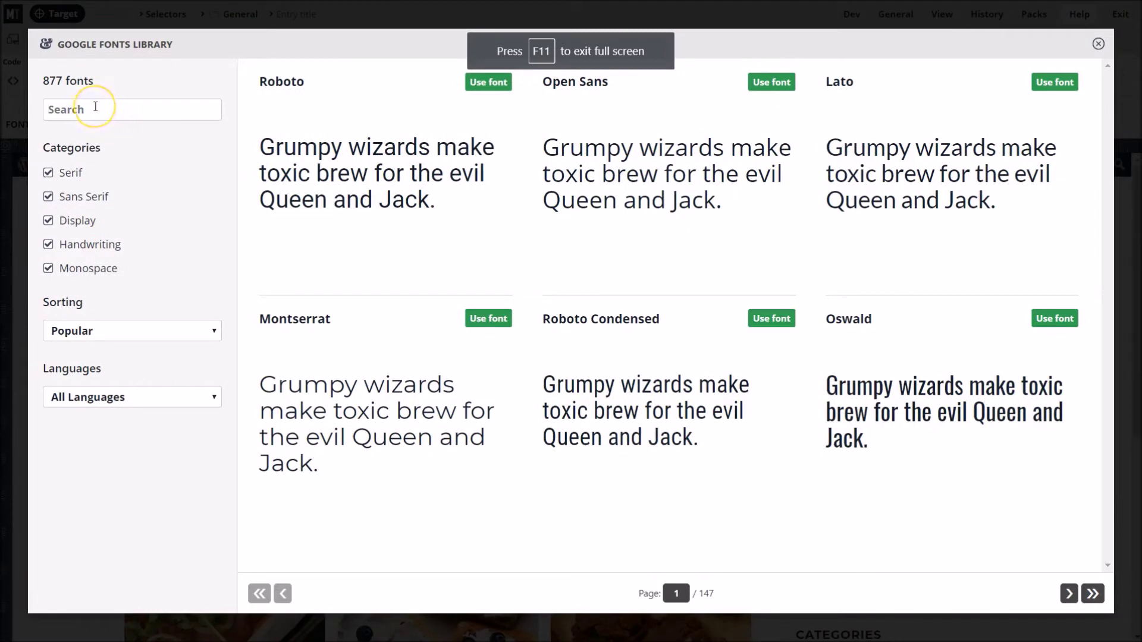
type("raleway")
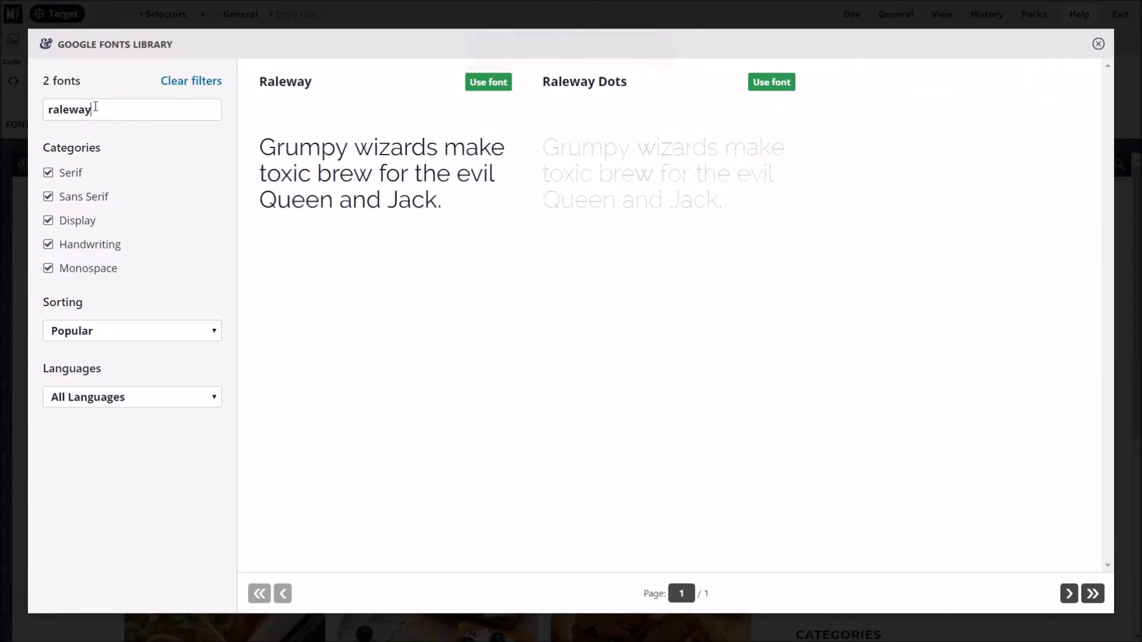
left_click_drag(104, 110, 47, 116)
key("BackSpace")
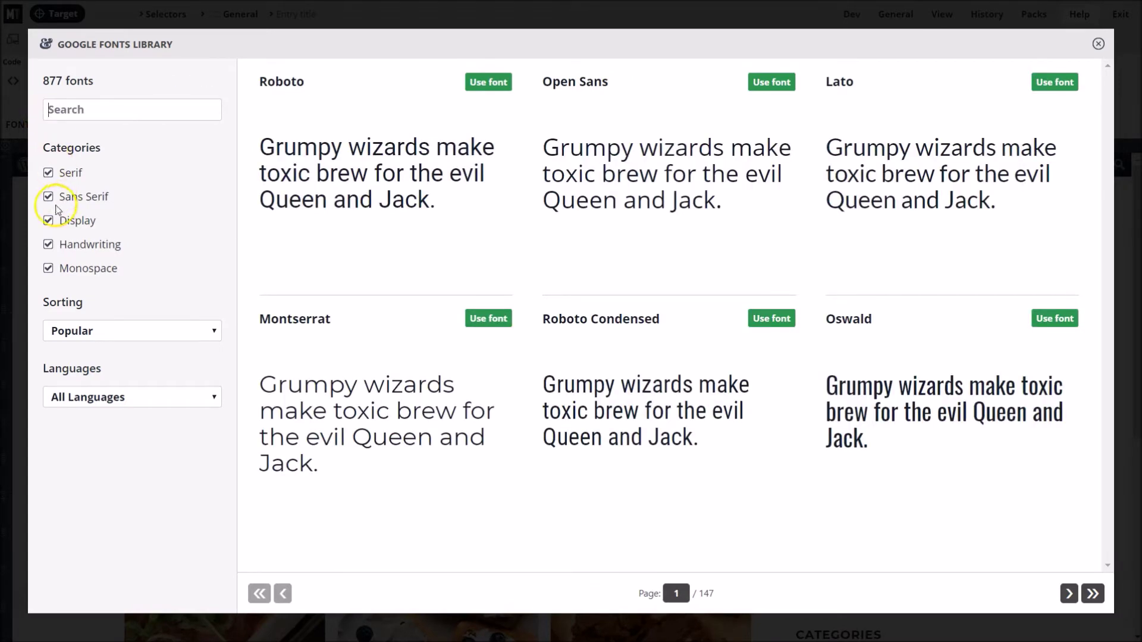
Step: Untick categories until only Handwriting fonts remain, then clear all filters
left_click(48, 268)
left_click(48, 221)
left_click(48, 197)
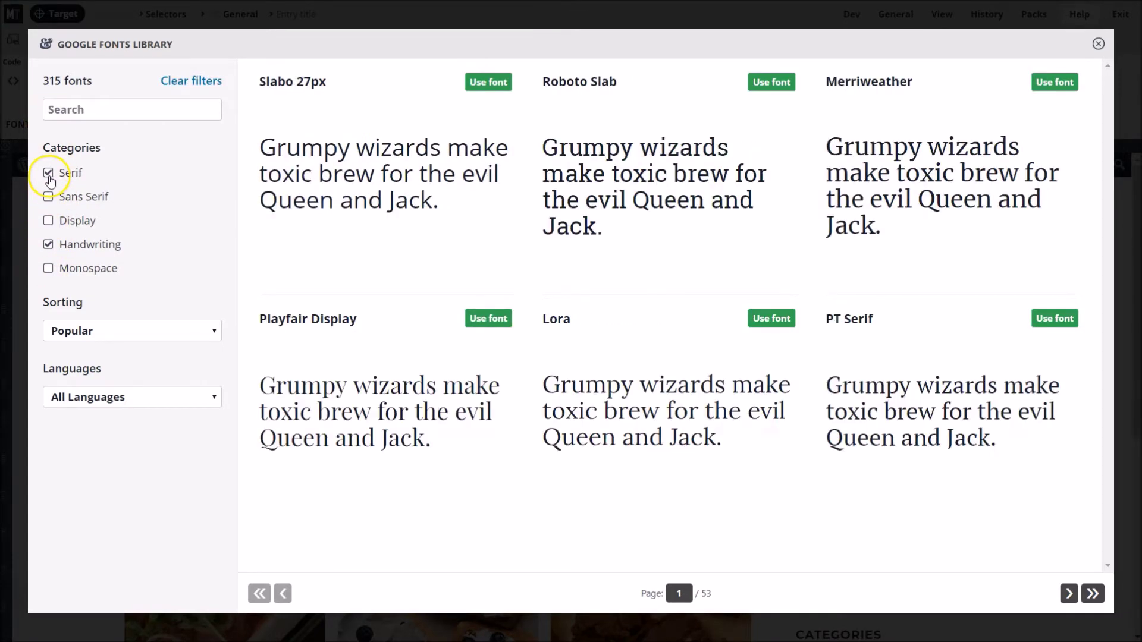
left_click(49, 174)
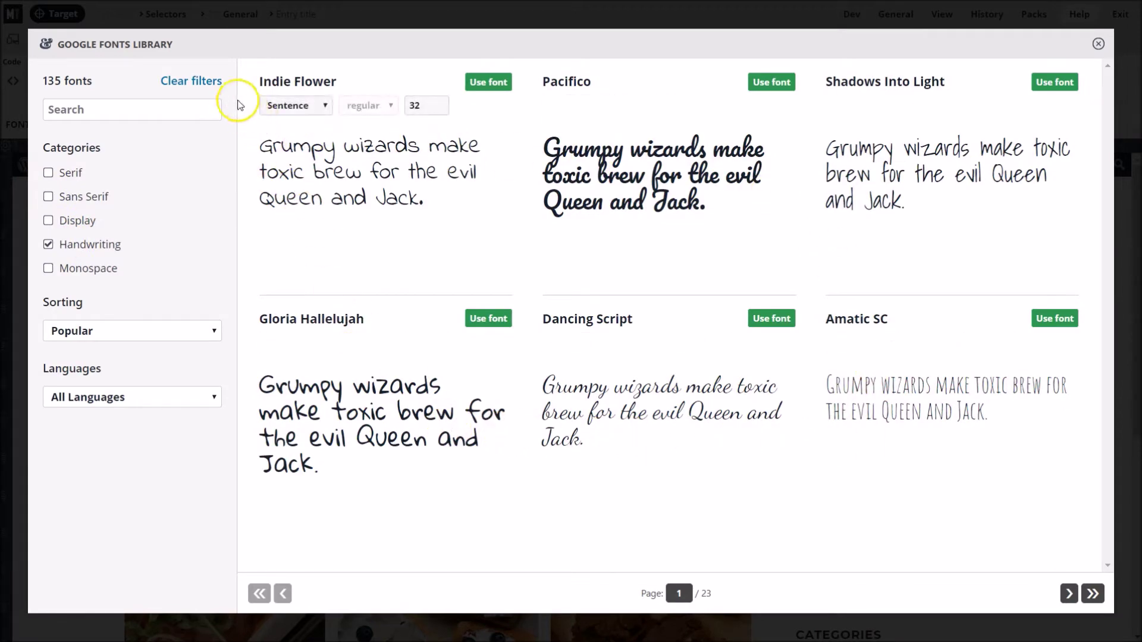
left_click(191, 83)
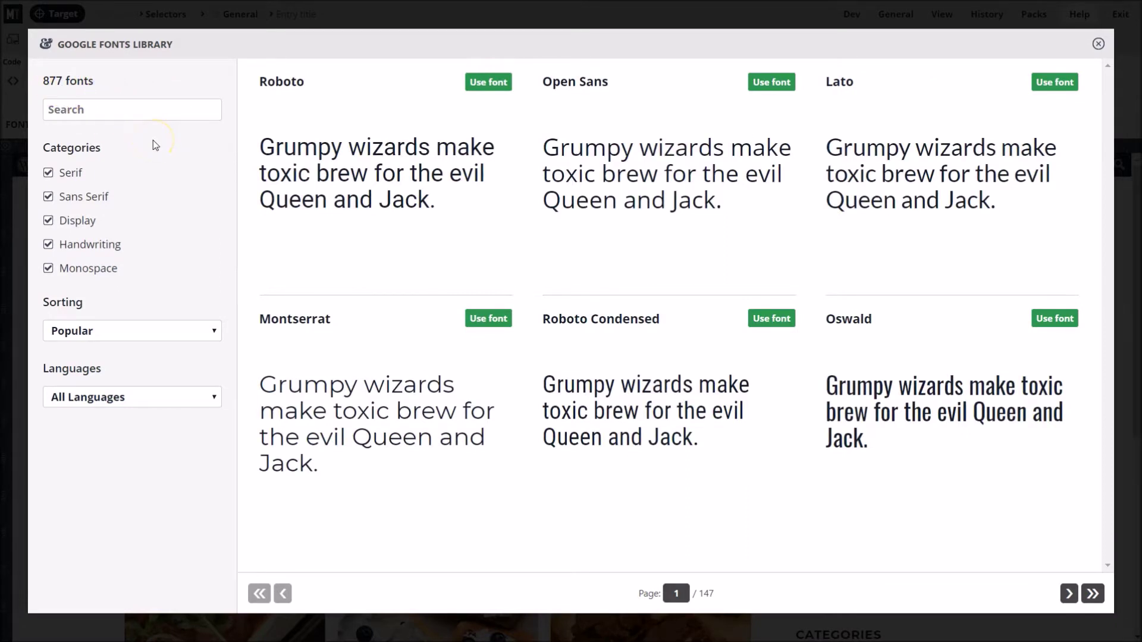
Step: Re-sort the library by Number of styles and use Barlow for the entry title
left_click(141, 333)
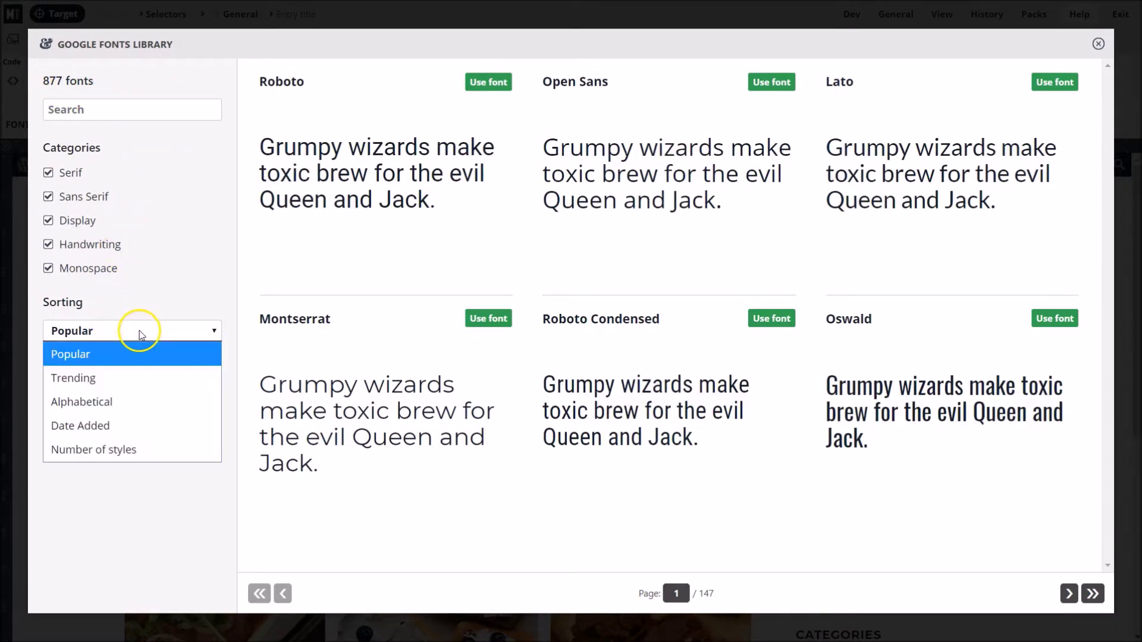
left_click(123, 452)
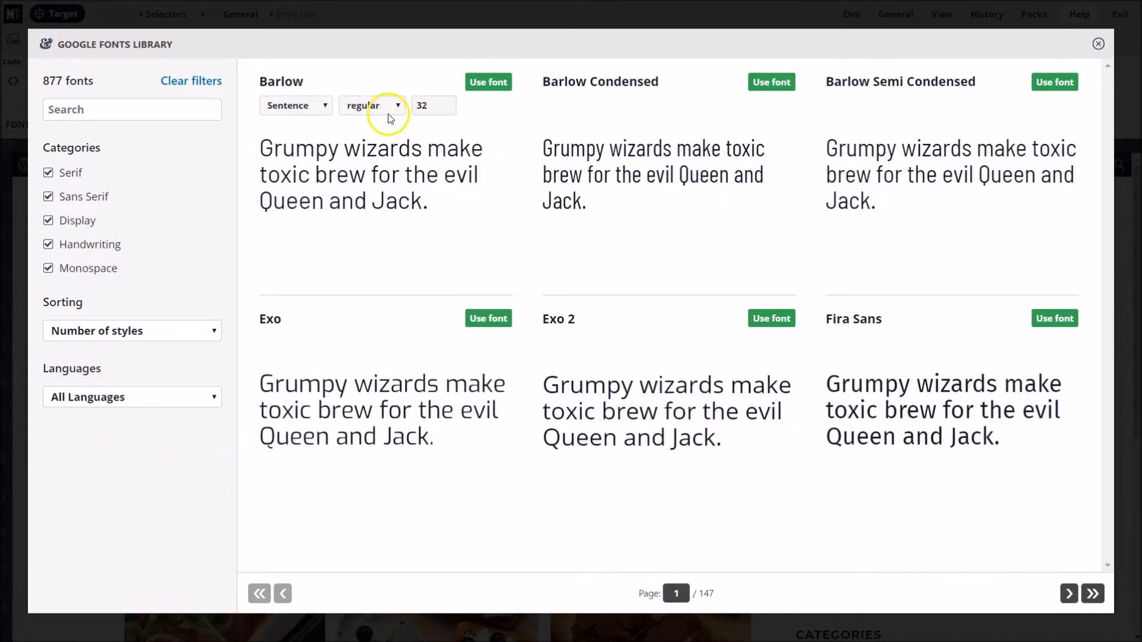
left_click(387, 106)
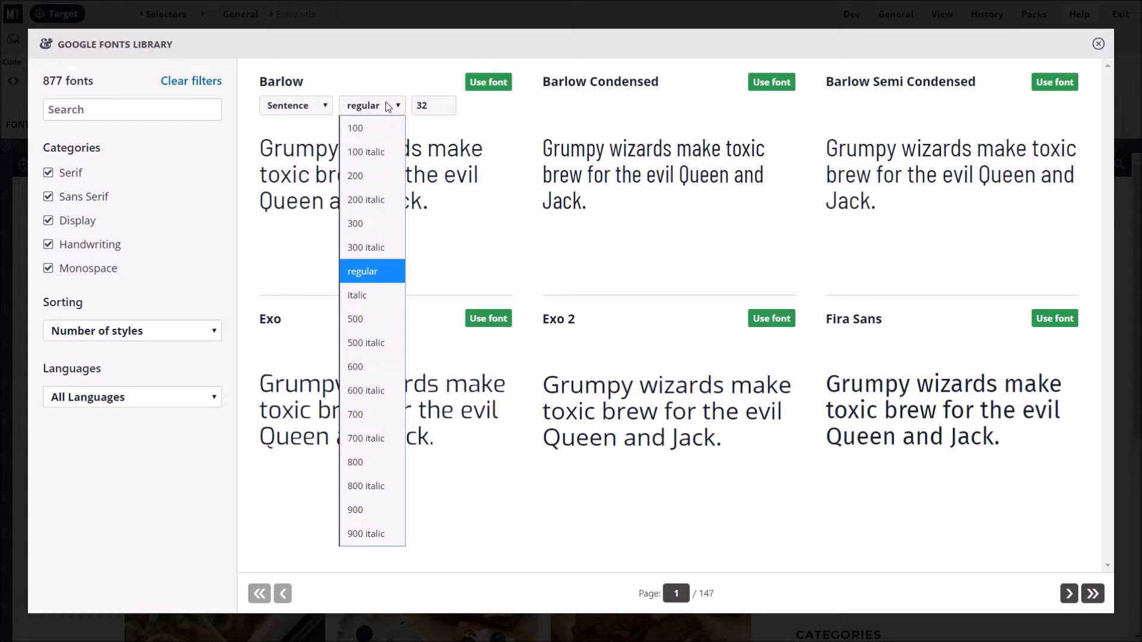
left_click(479, 127)
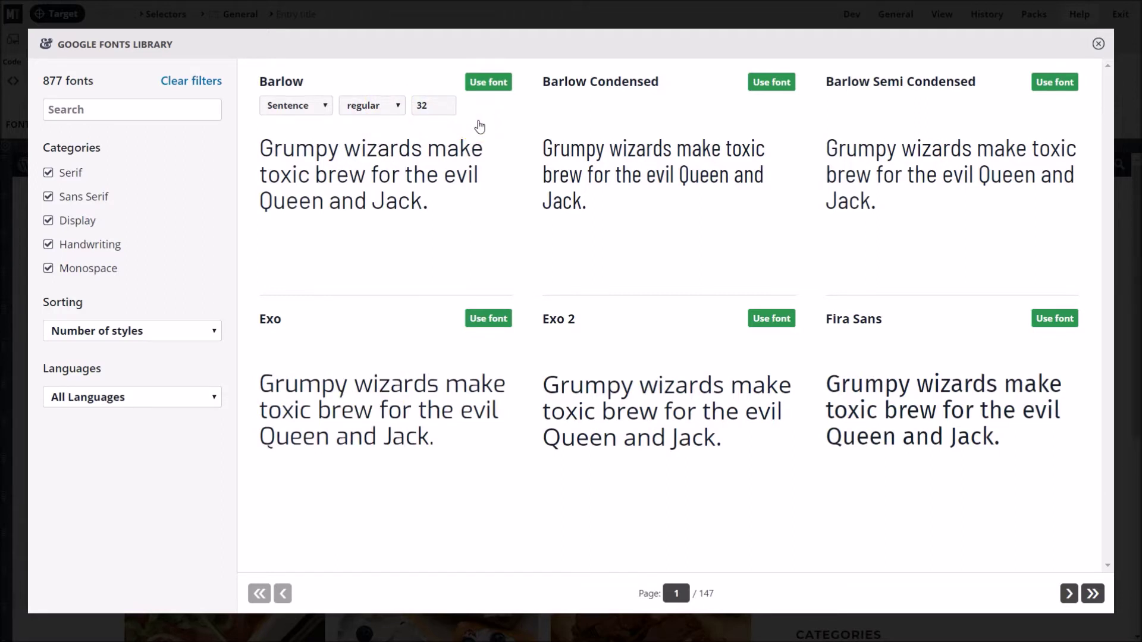
left_click(486, 83)
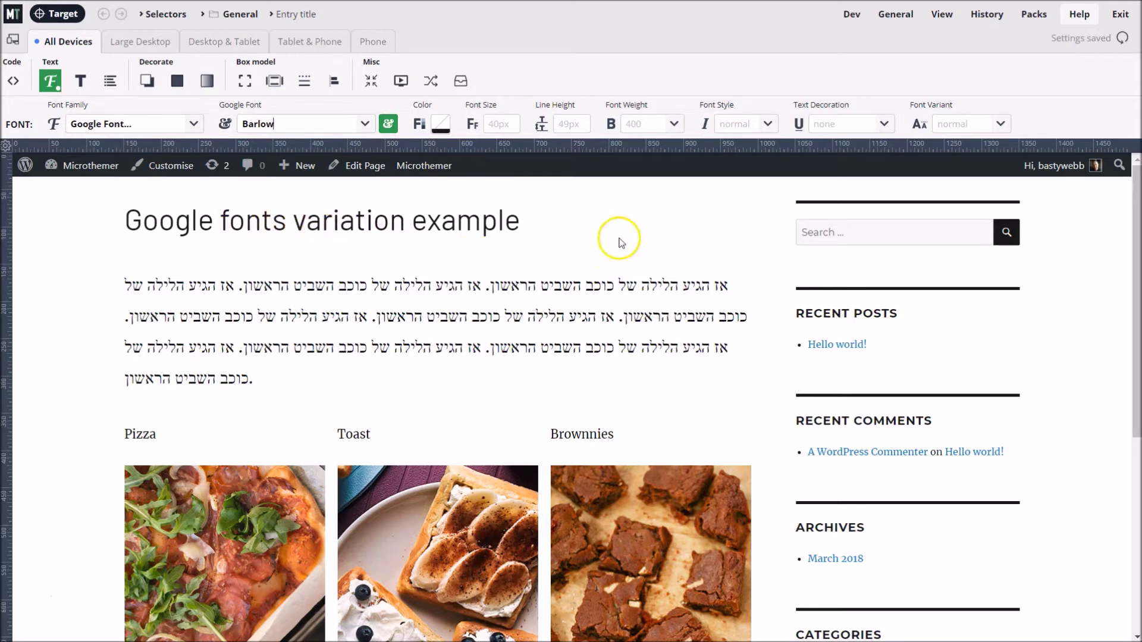
Step: Set the title's Font Weight to 700 and bring the Google Fonts library back
left_click(671, 124)
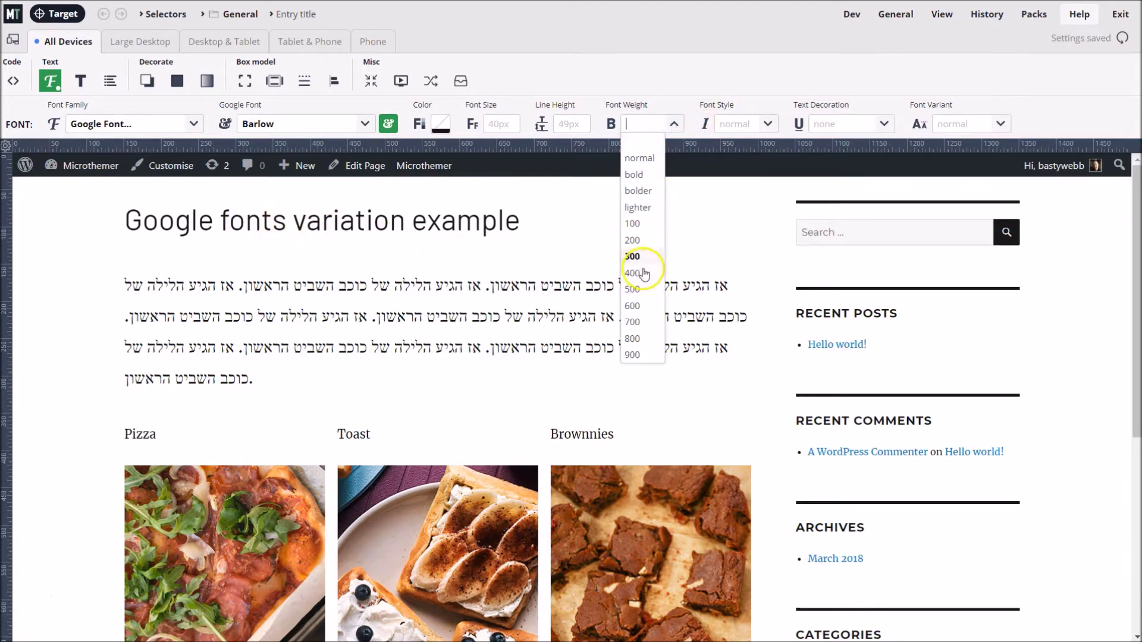
left_click(641, 325)
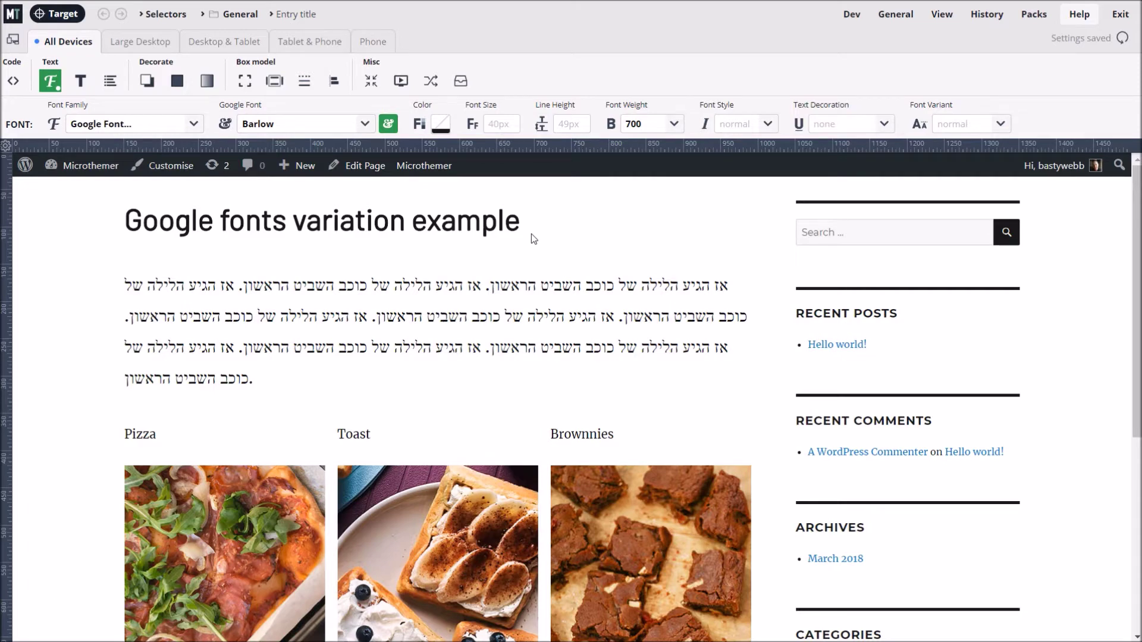
left_click(388, 124)
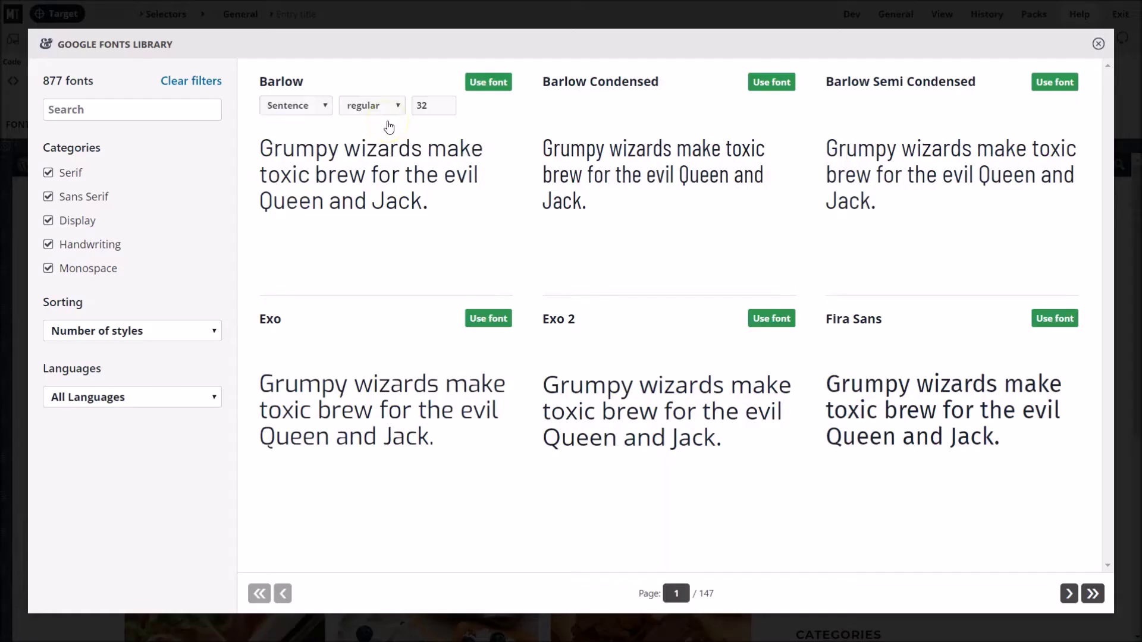
Step: Pick Barlow's 700 style and use it for the page title
left_click(396, 107)
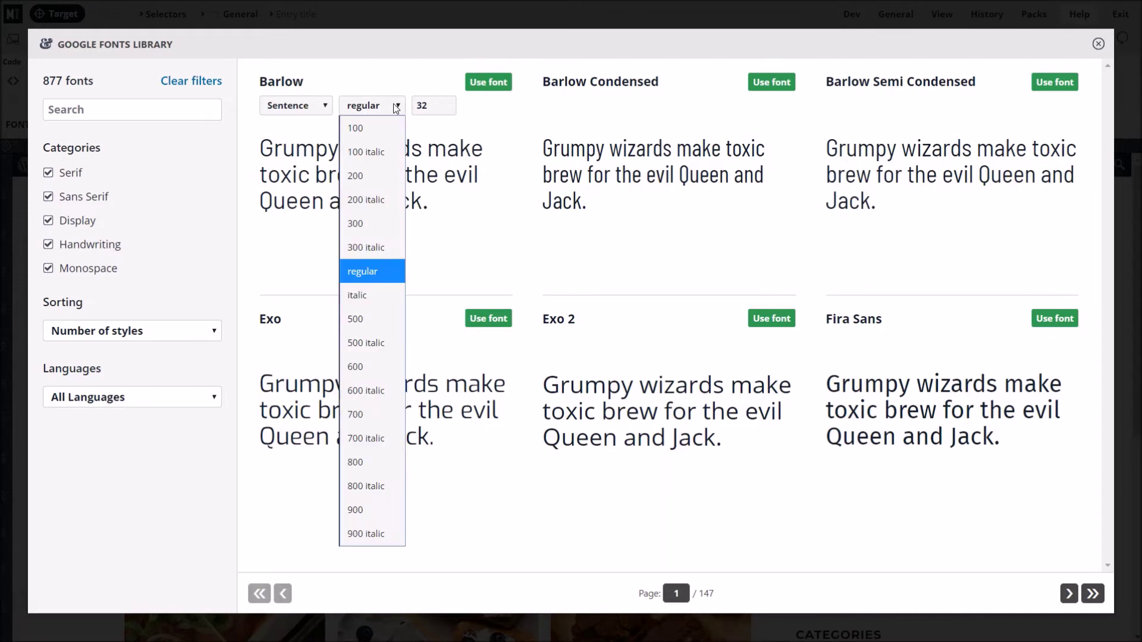
left_click(369, 415)
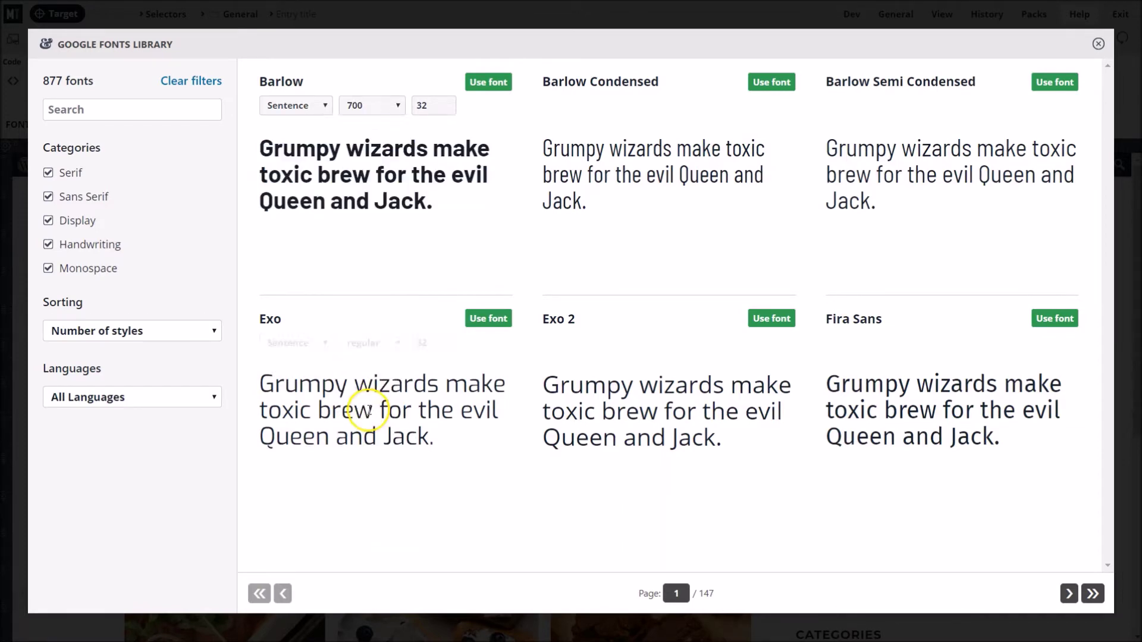
left_click(486, 84)
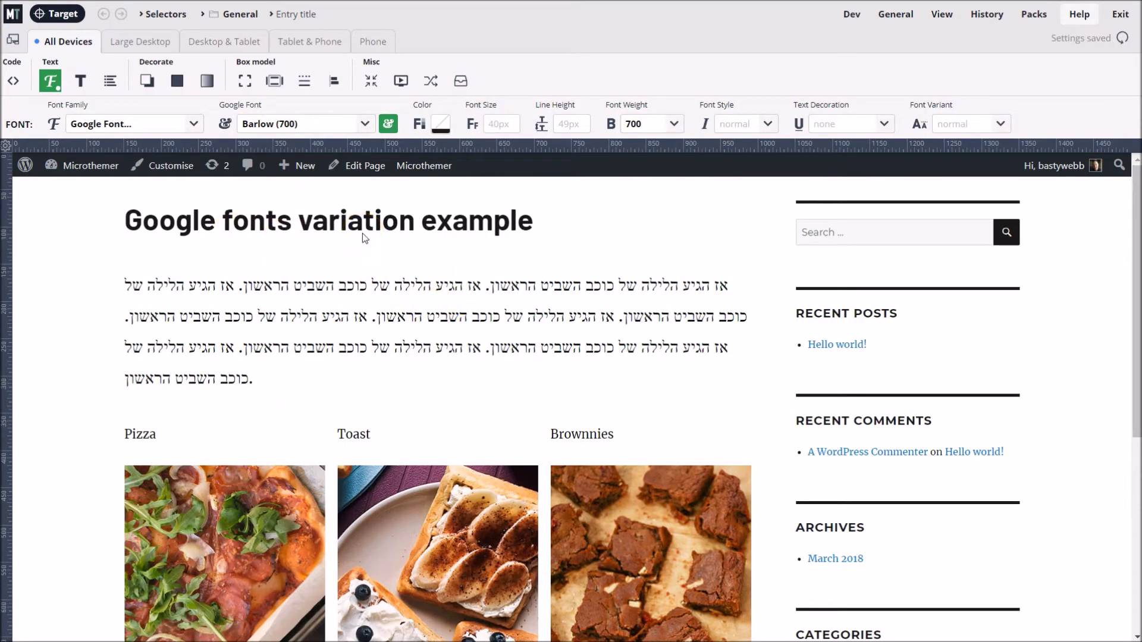
left_click(359, 130)
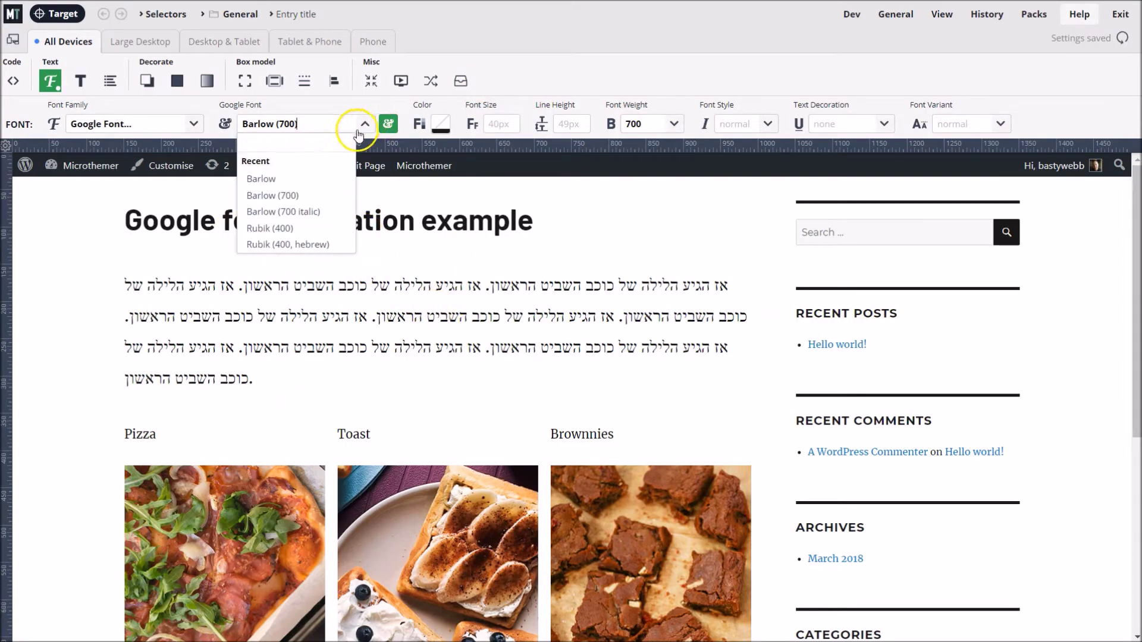
Step: Switch the title to plain Barlow, then back to Barlow (700) from Recent fonts
left_click(301, 180)
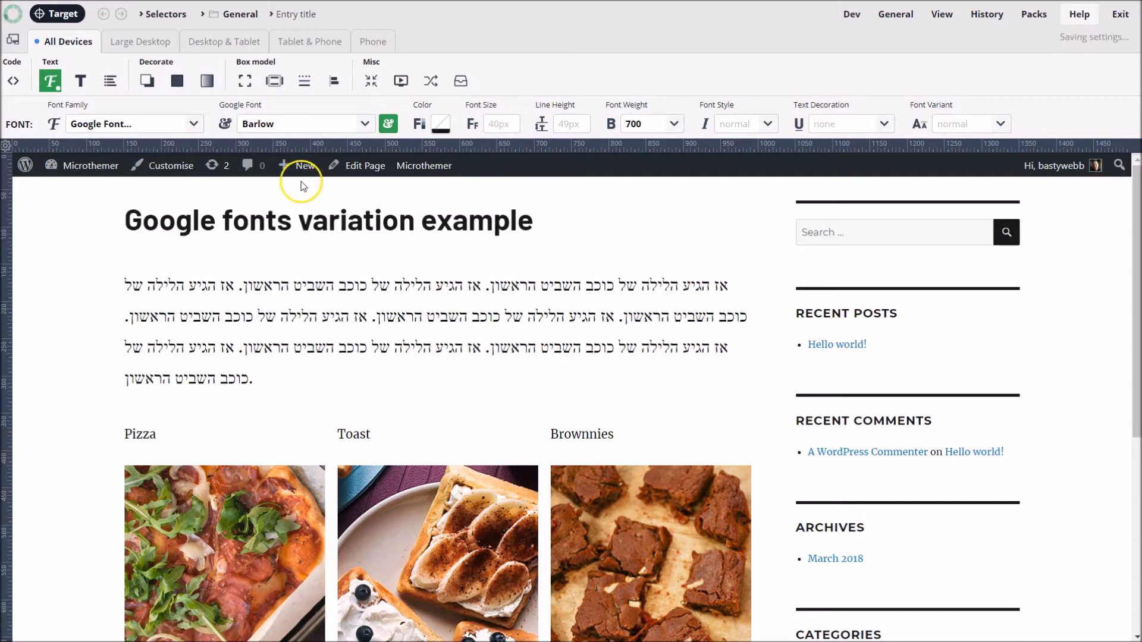
left_click(359, 127)
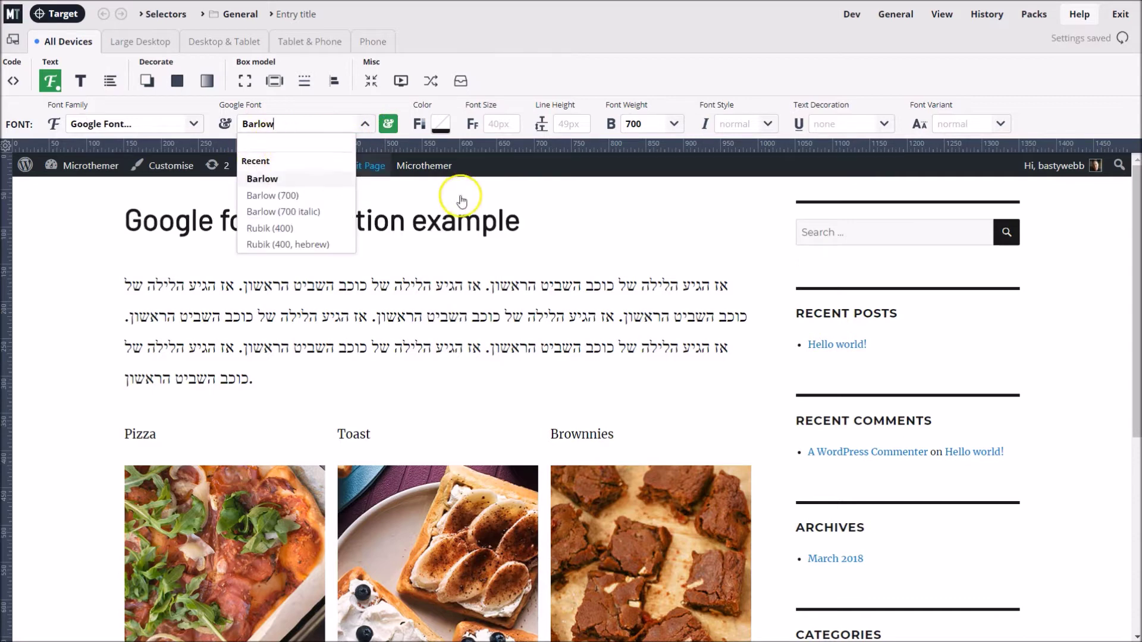
left_click(553, 225)
left_click(366, 125)
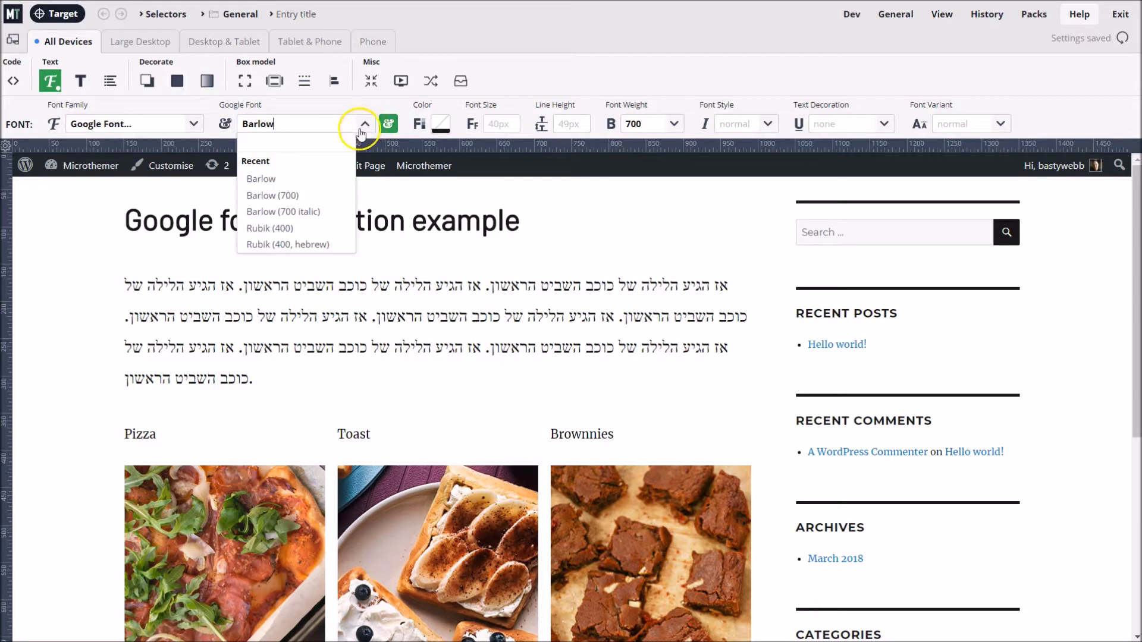
left_click(306, 200)
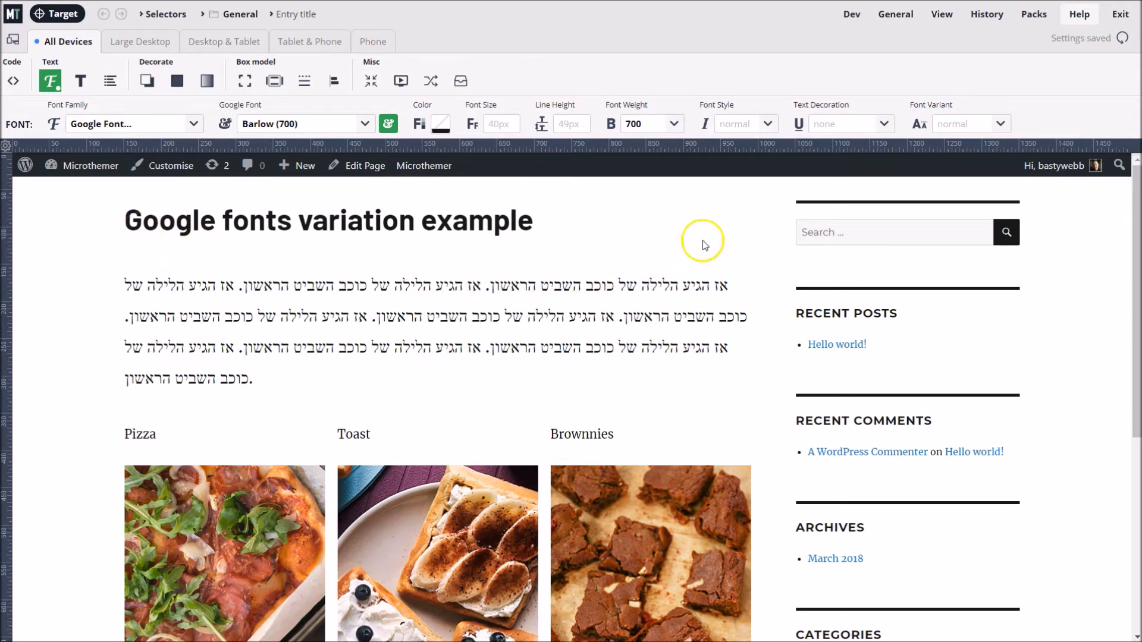
Step: Set the title's Font Style to italic
left_click(769, 127)
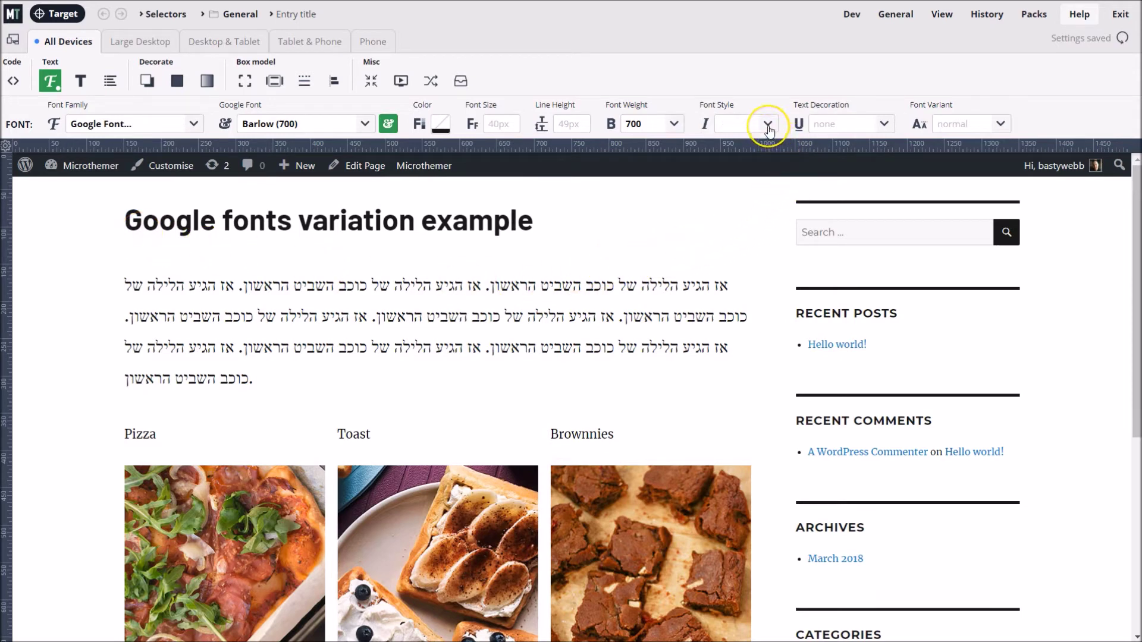
left_click(768, 126)
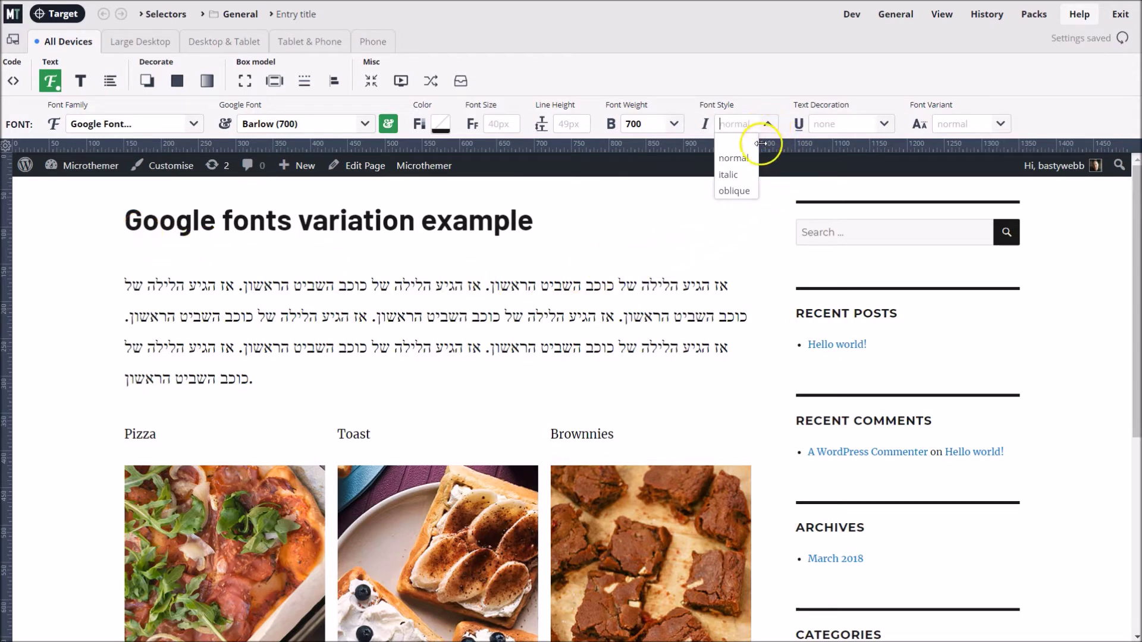
left_click(737, 176)
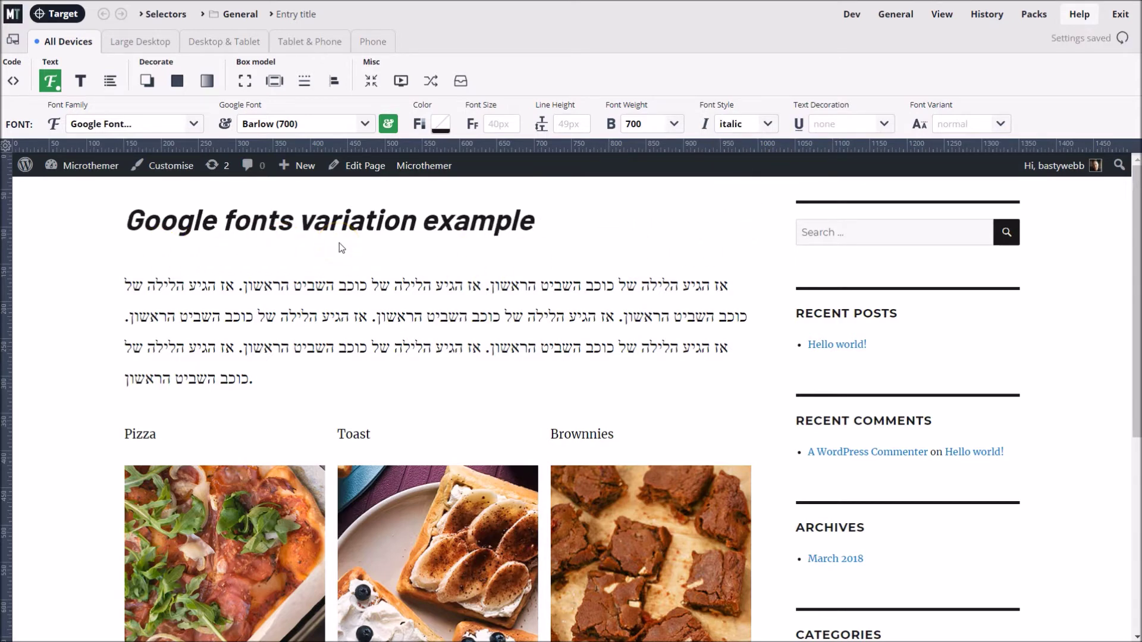
Step: Set the title to Barlow (700 italic) and target the Hebrew paragraph for styling
left_click(367, 125)
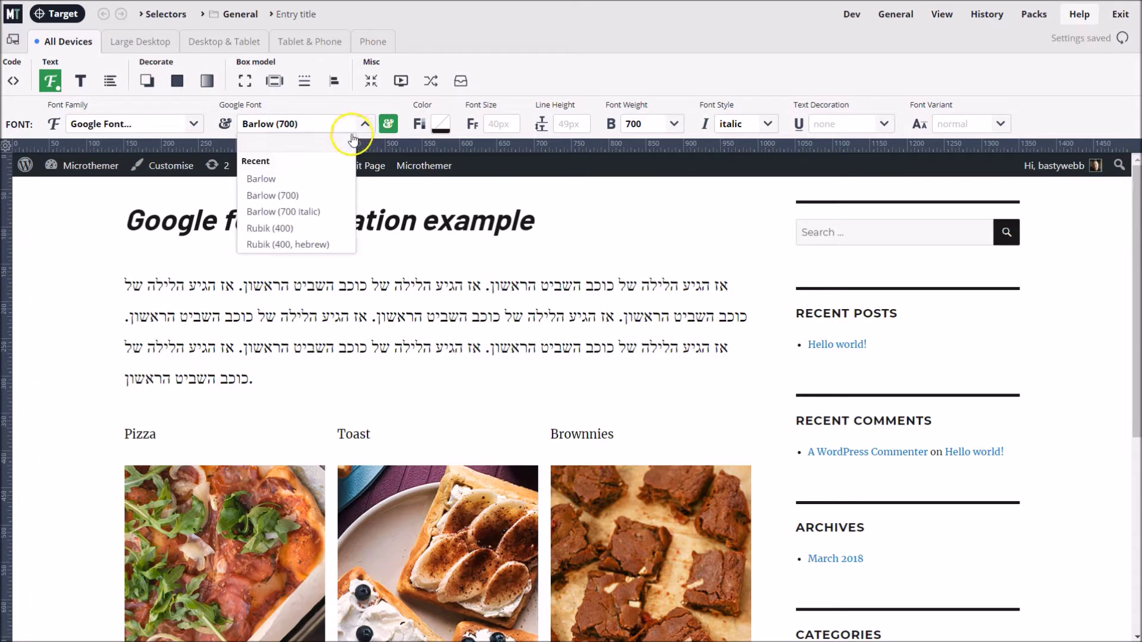
left_click(310, 213)
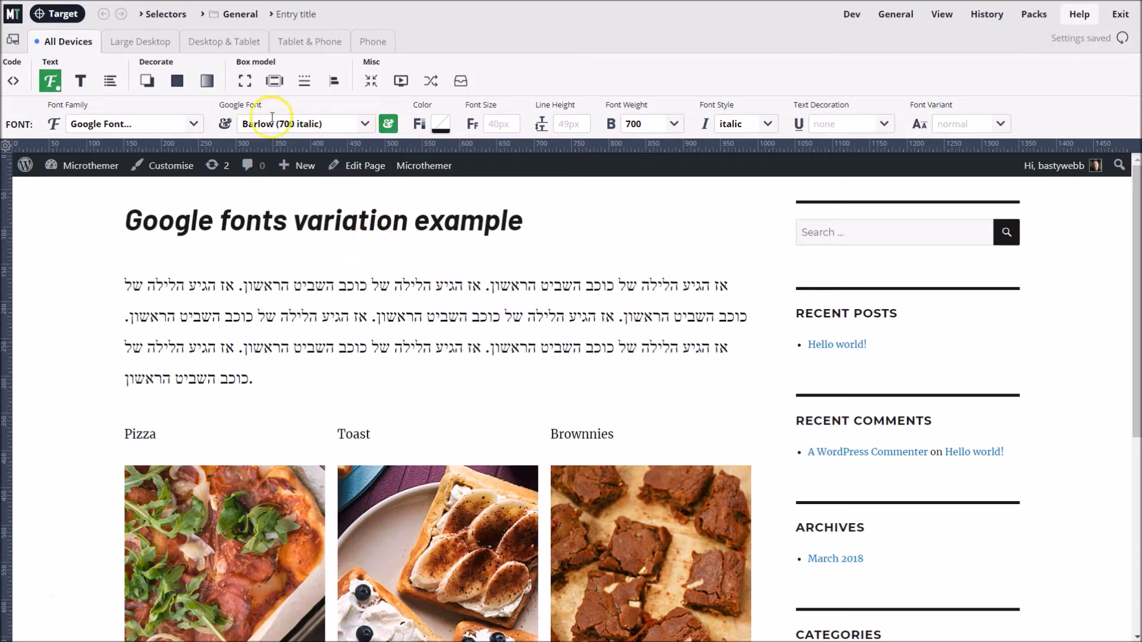
left_click(70, 23)
left_click(219, 374)
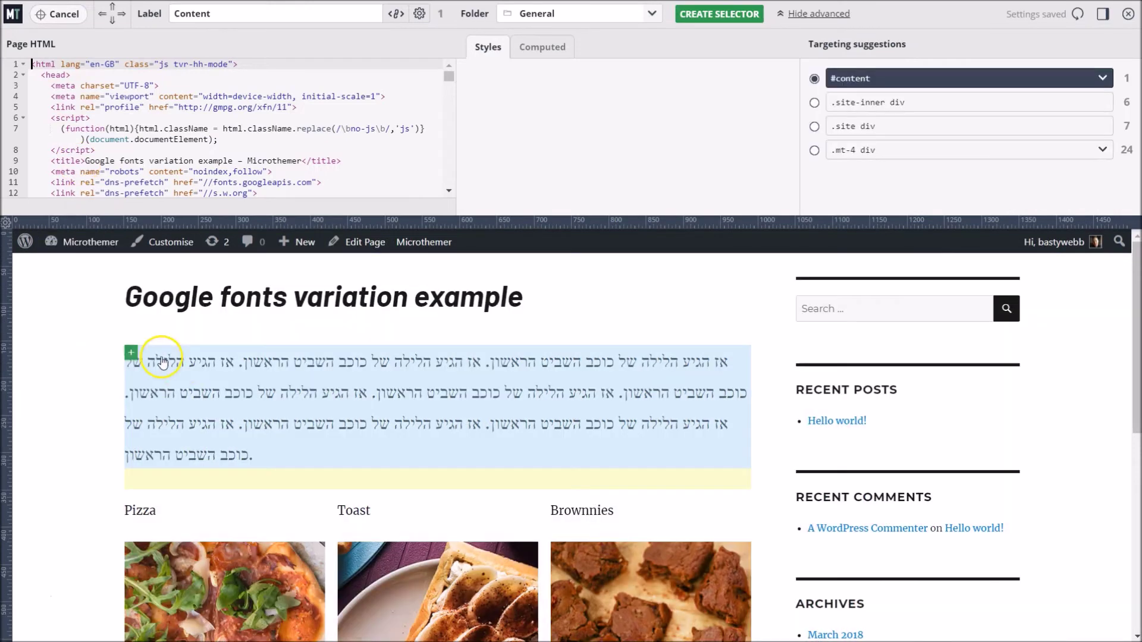
Step: Create the Entry content paragraph selector and set its font family to Google Font
left_click(730, 15)
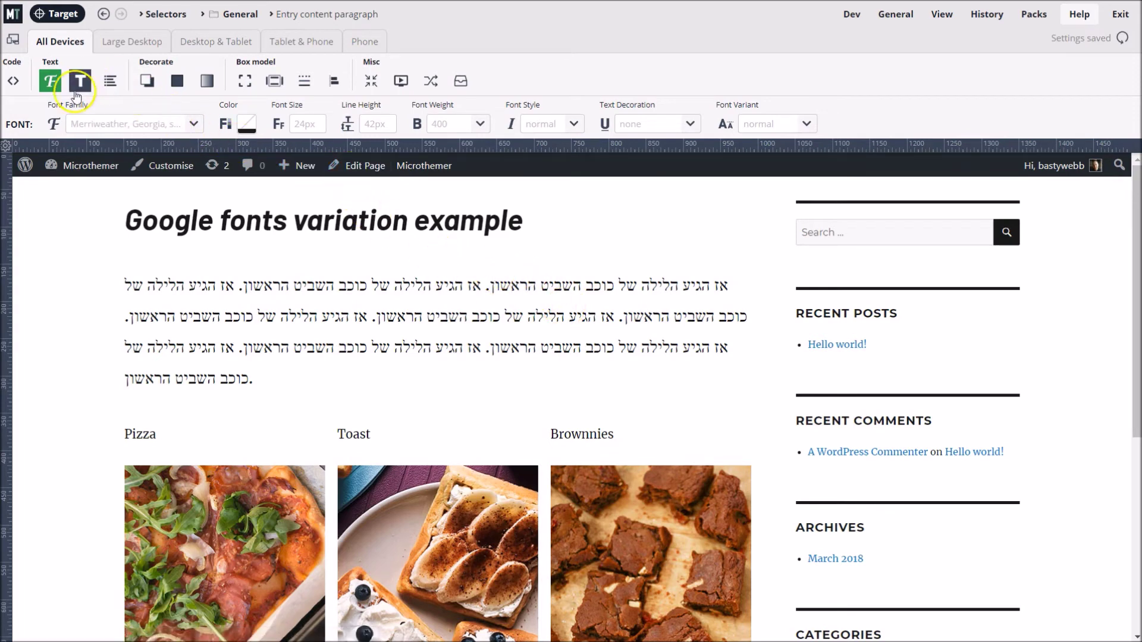
left_click(184, 124)
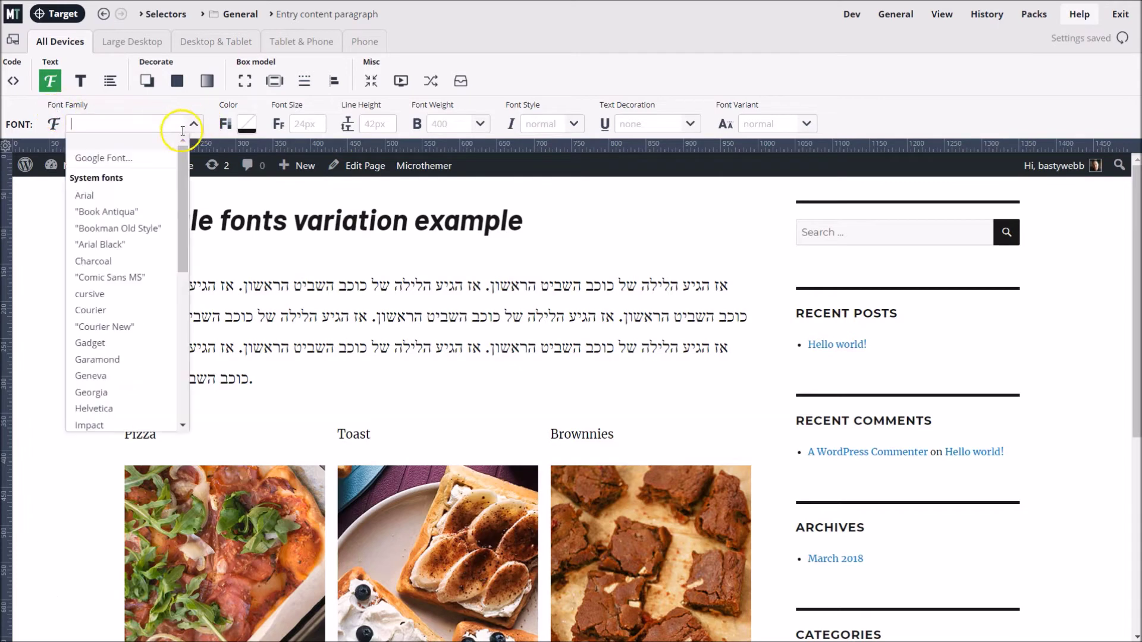
left_click(142, 157)
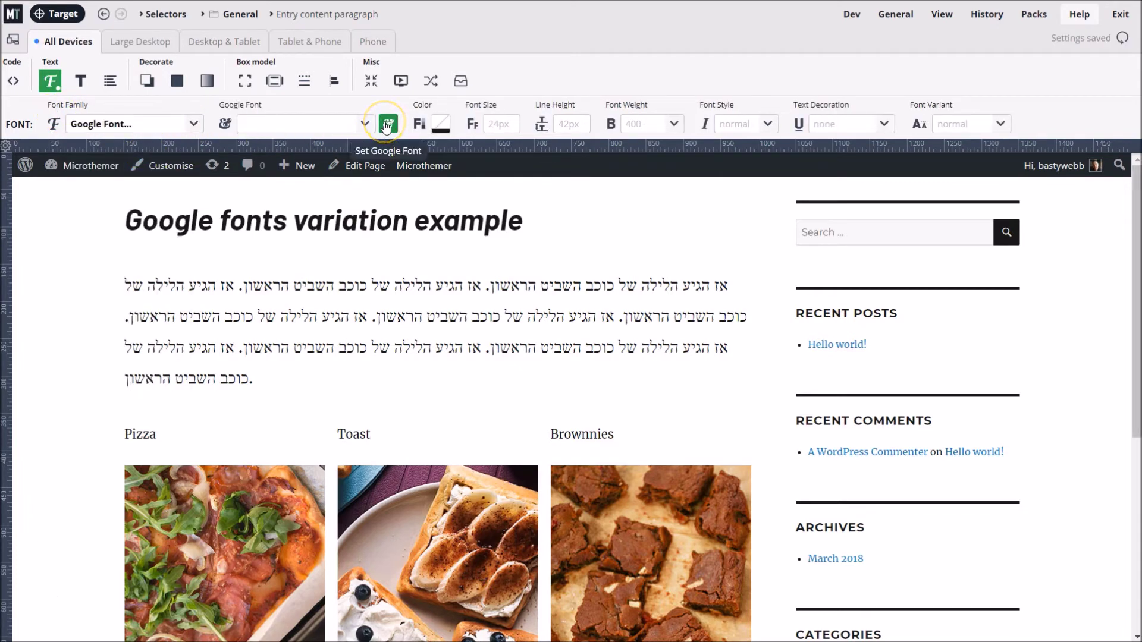
left_click(387, 125)
left_click(173, 394)
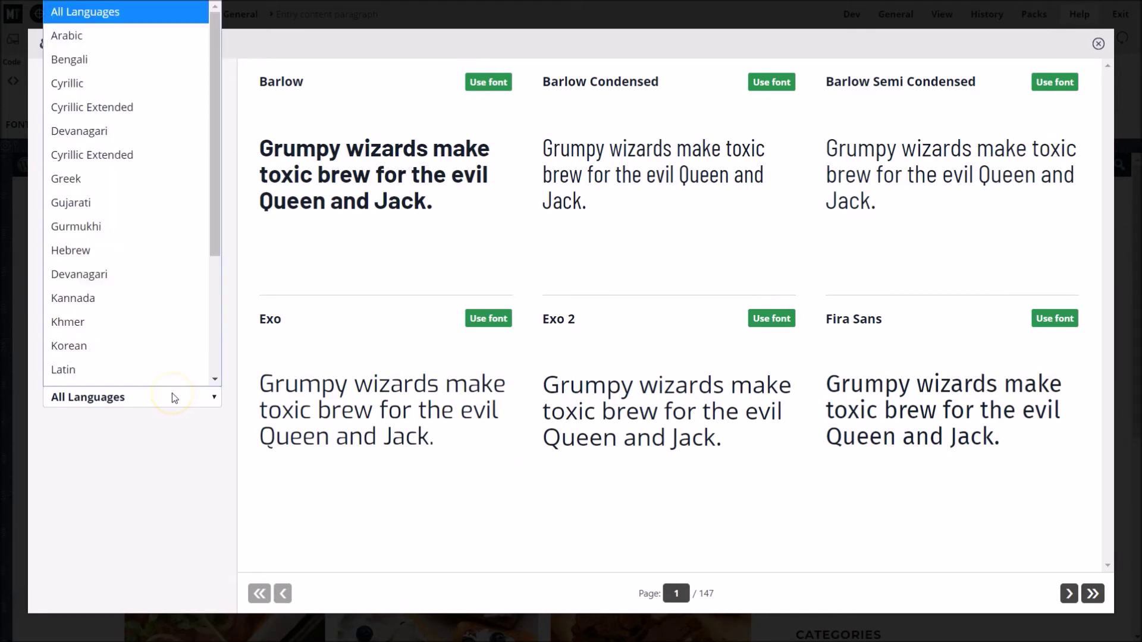
Step: Filter the library to Hebrew fonts and show pasted Hebrew sample text in every preview
scroll(137, 357, "down", 1)
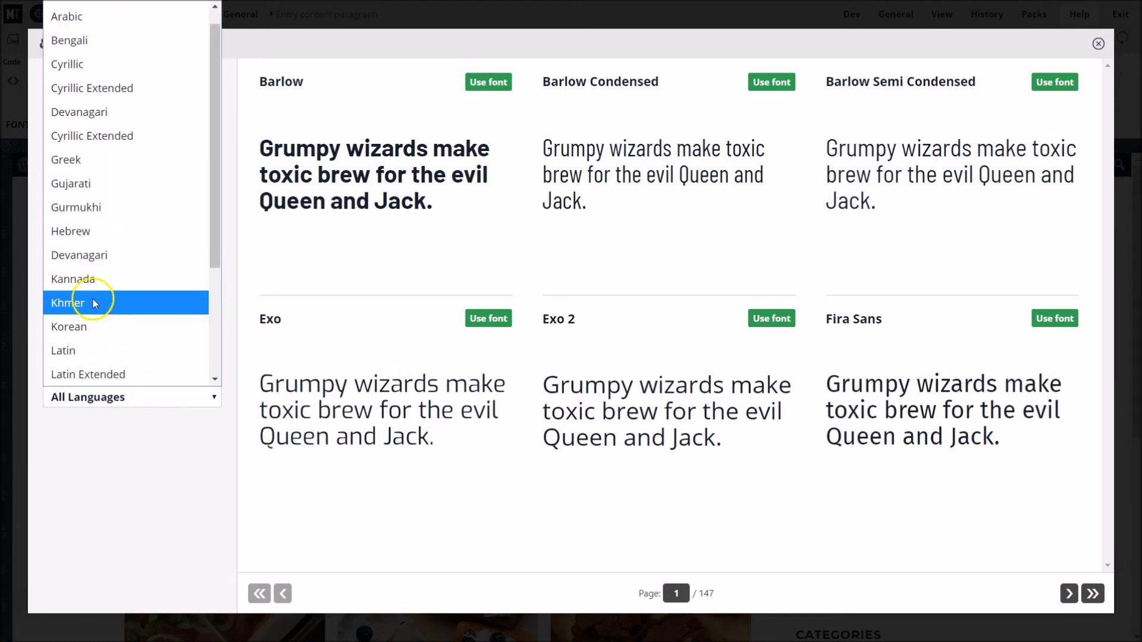
left_click(97, 234)
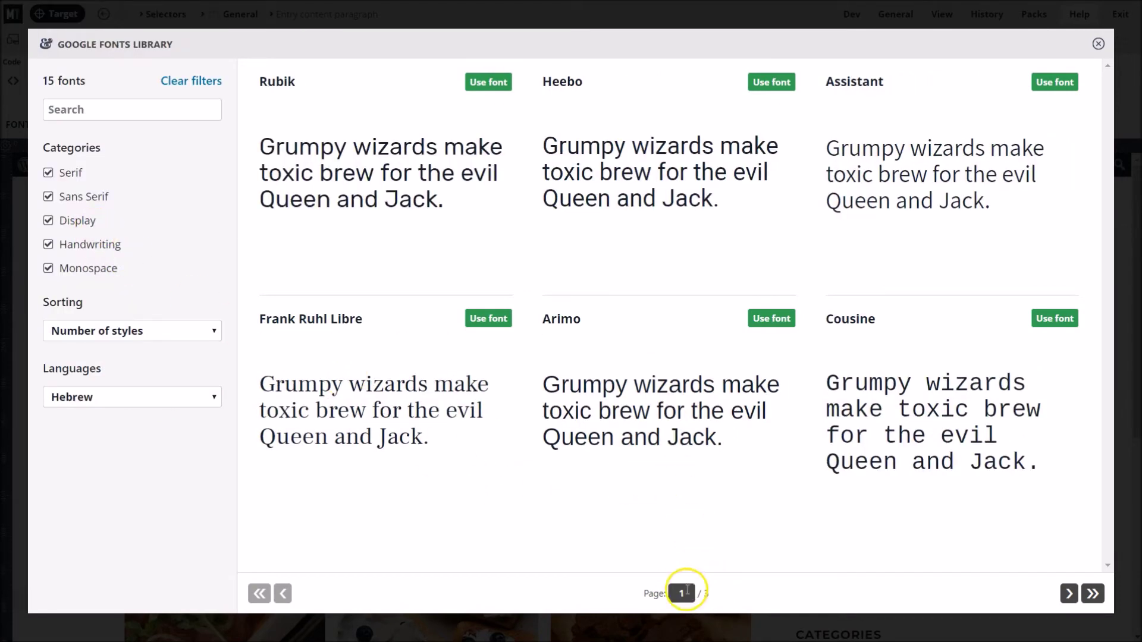
mouse_move(584, 192)
left_click_drag(447, 202, 234, 153)
type("אז הגיע הלילה של כוכב השביט הראשון. אז הגיע")
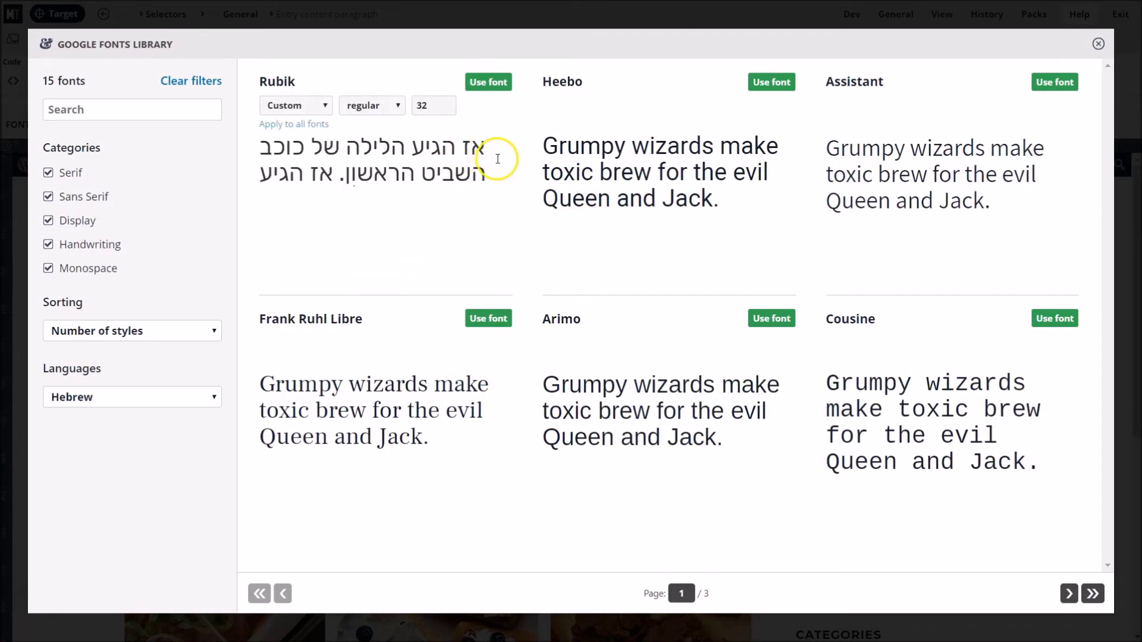
left_click(307, 126)
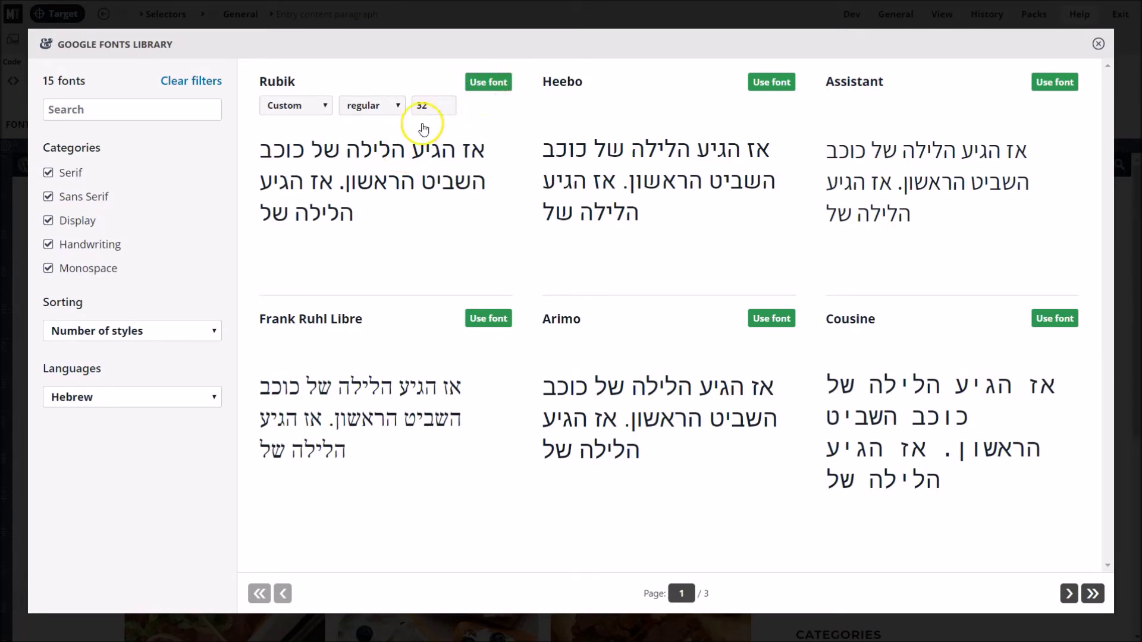
Step: Enlarge all previews to size 39 and use Rubik for the paragraph
left_click(445, 102)
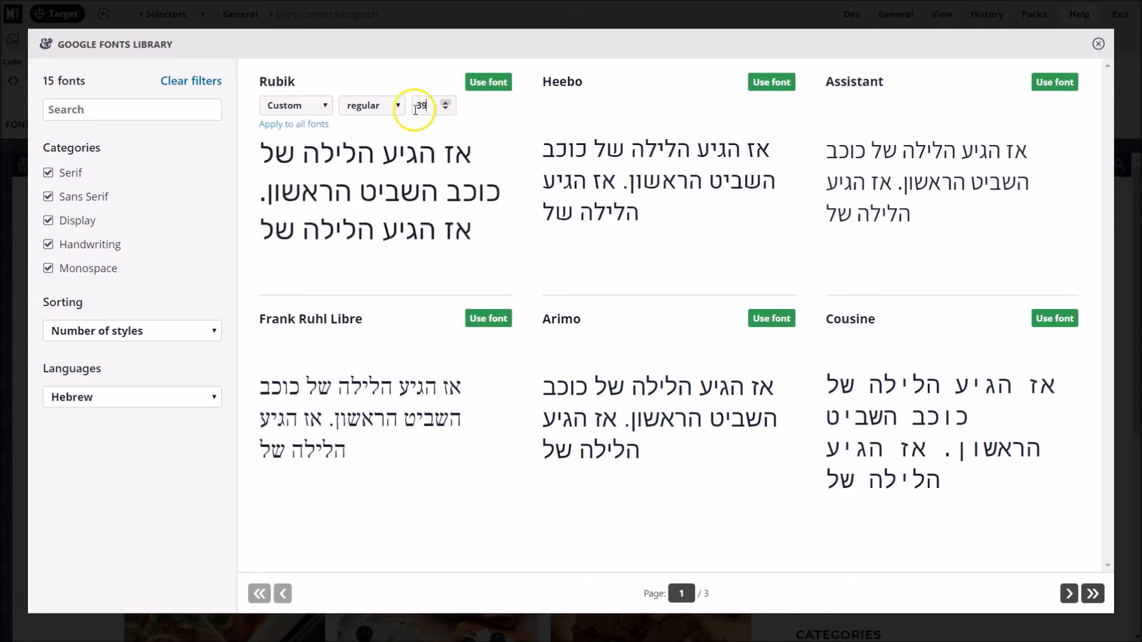
left_click(303, 123)
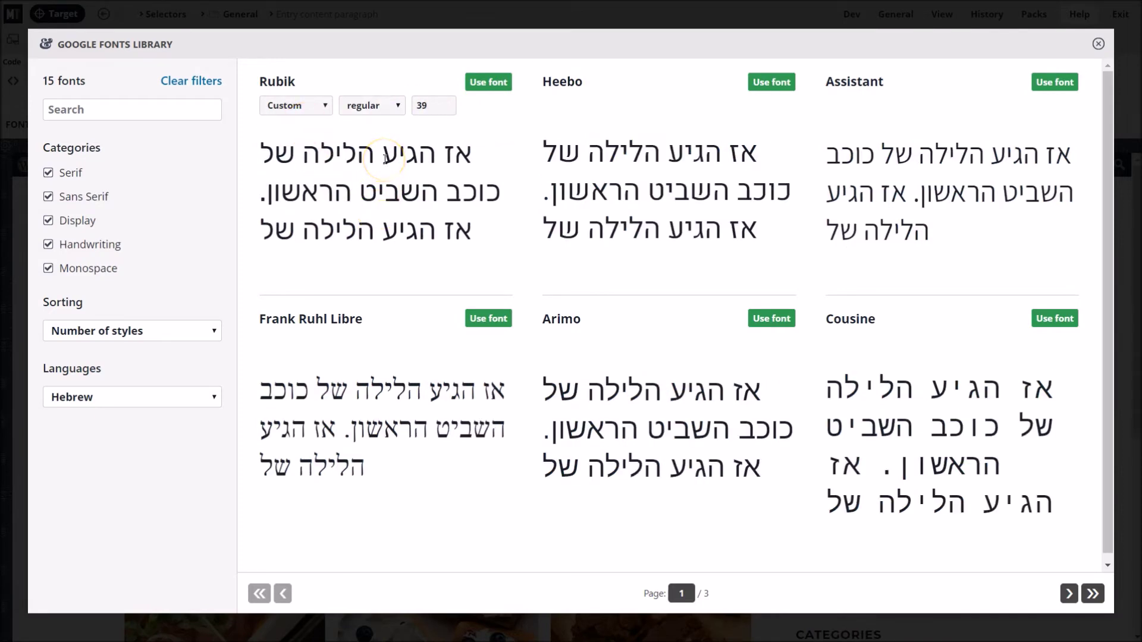
left_click(486, 81)
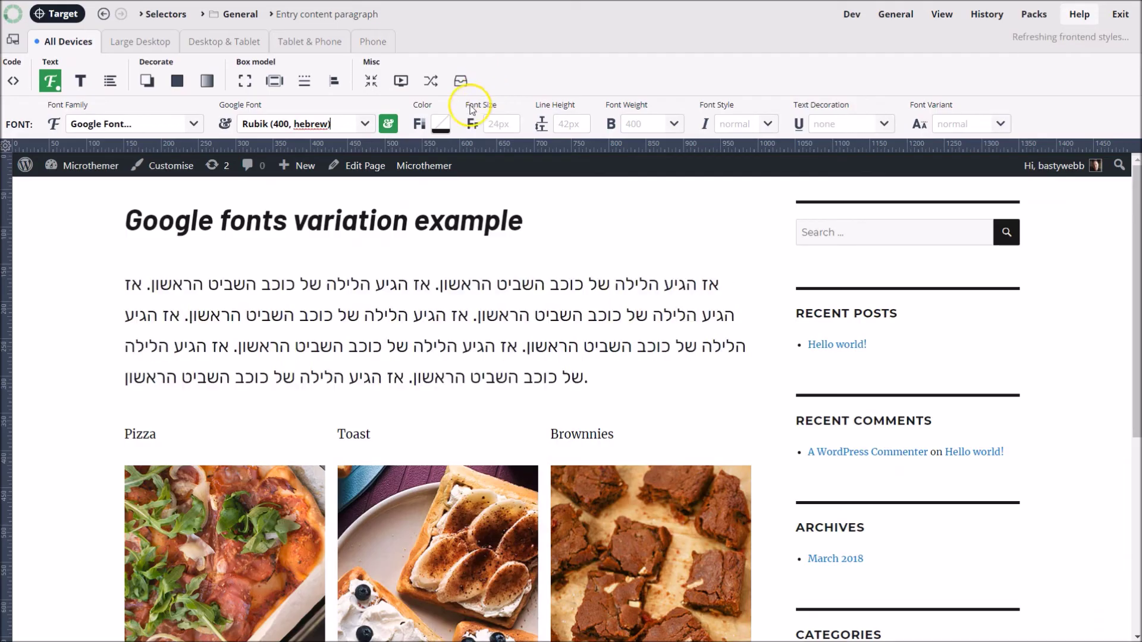
double_click(310, 125)
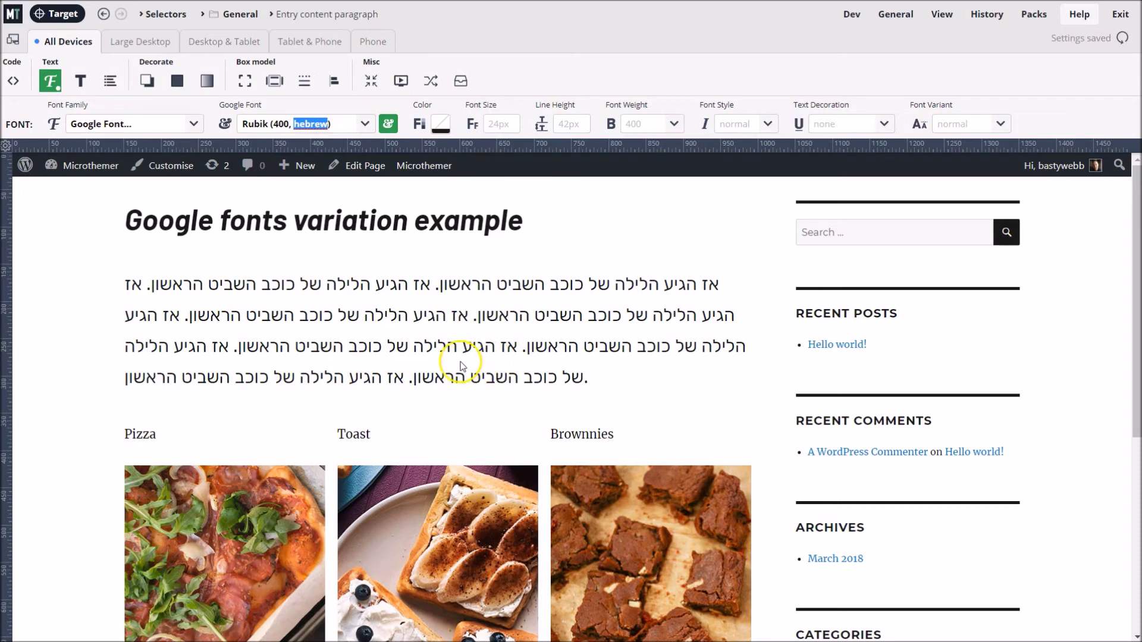
left_click(365, 123)
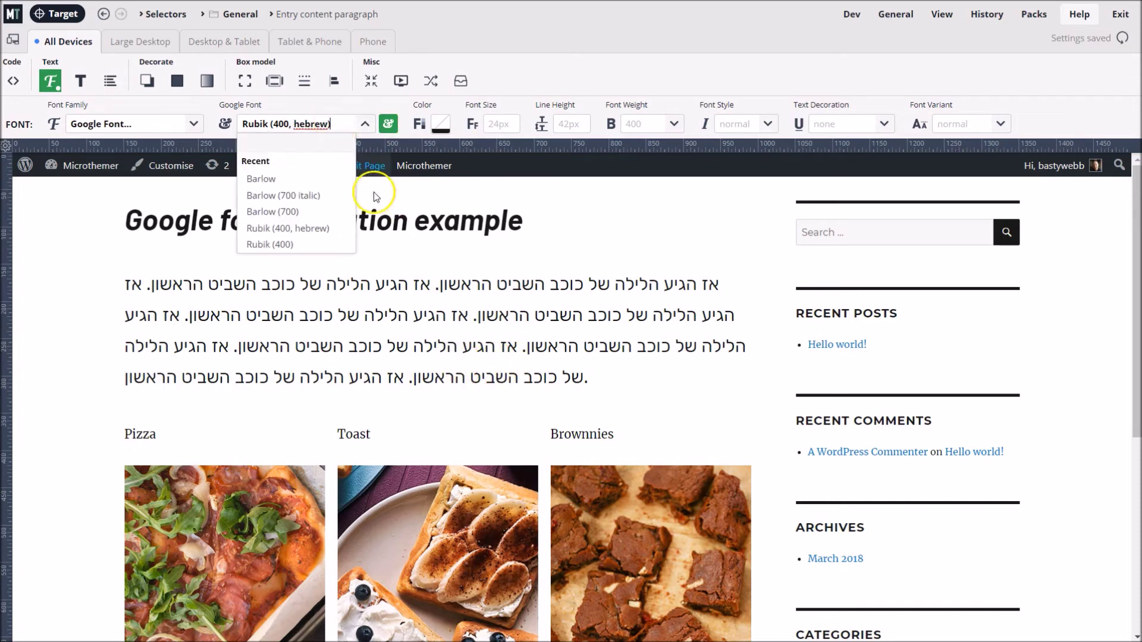
left_click(518, 287)
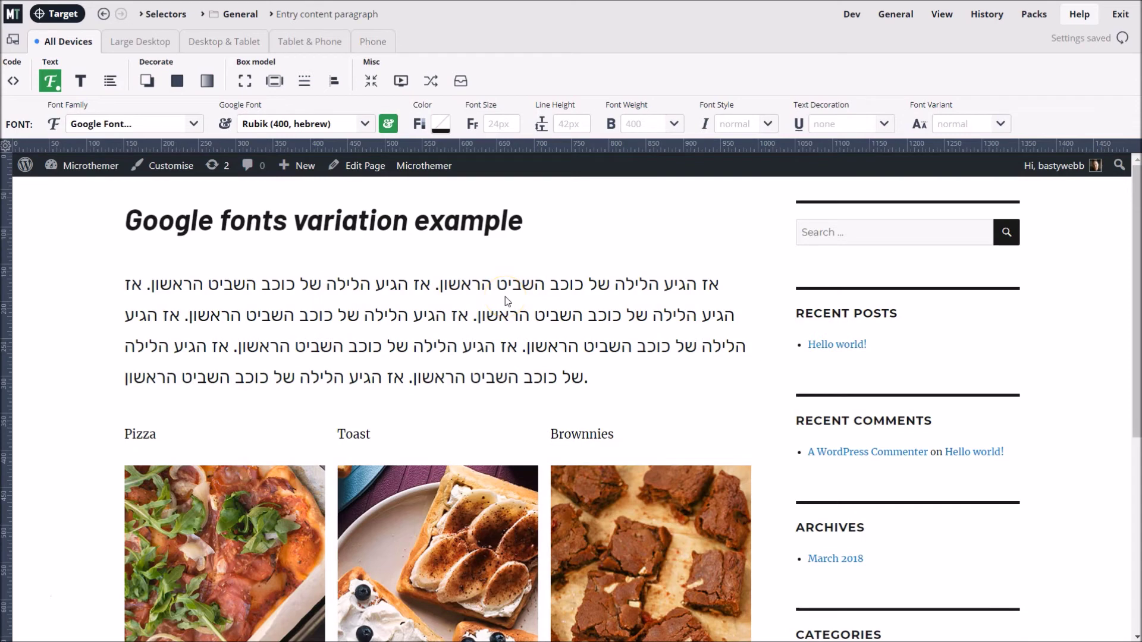
left_click(489, 297)
left_click(898, 18)
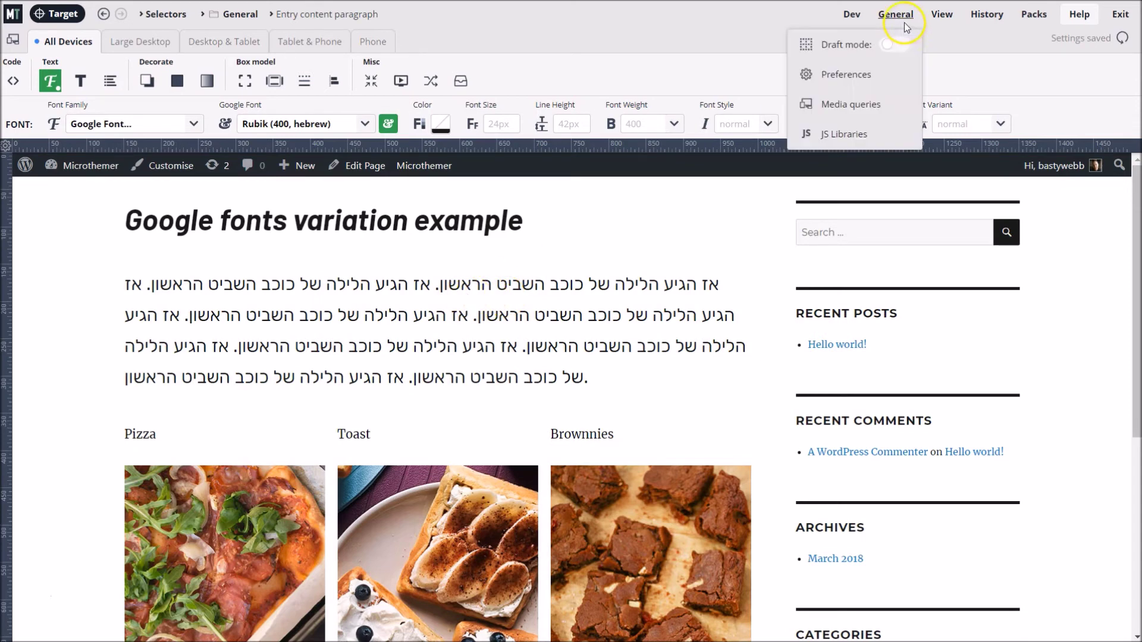
left_click(862, 74)
left_click_drag(536, 305, 461, 301)
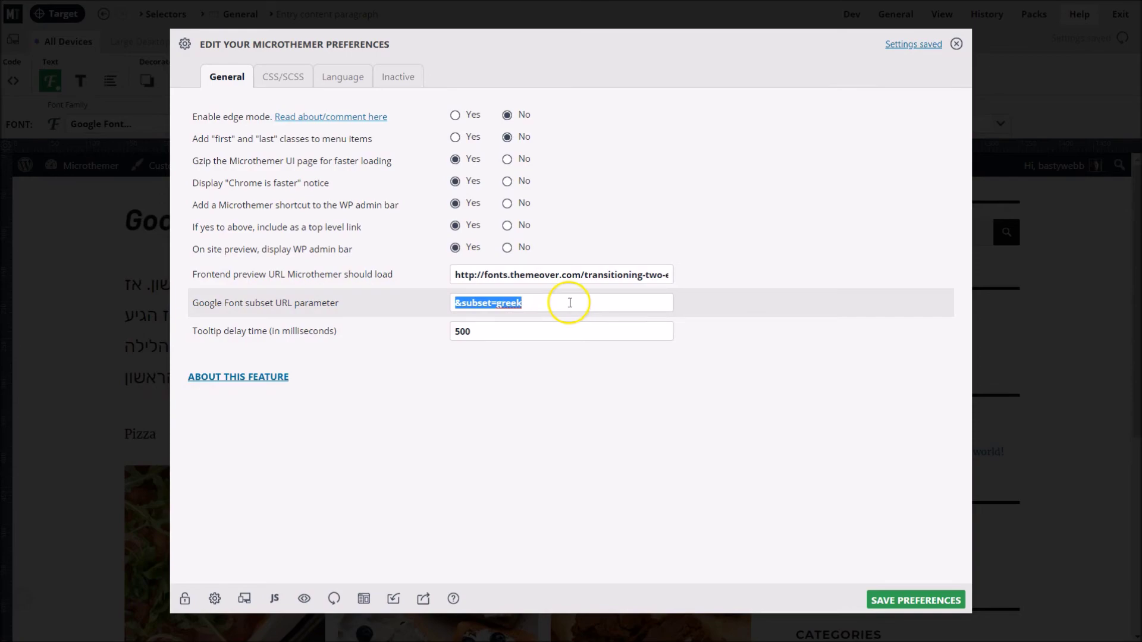
left_click(957, 44)
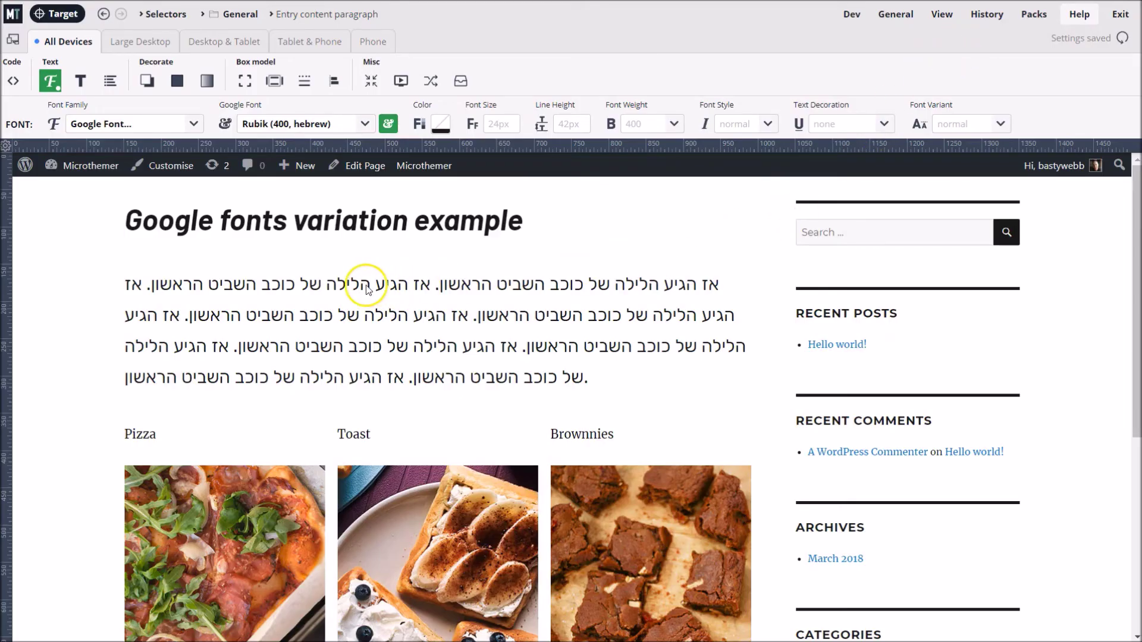
Step: Locate the googleapis fonts link in DevTools via a 'lazyl' search, then clear the paragraph's Google font
right_click(282, 359)
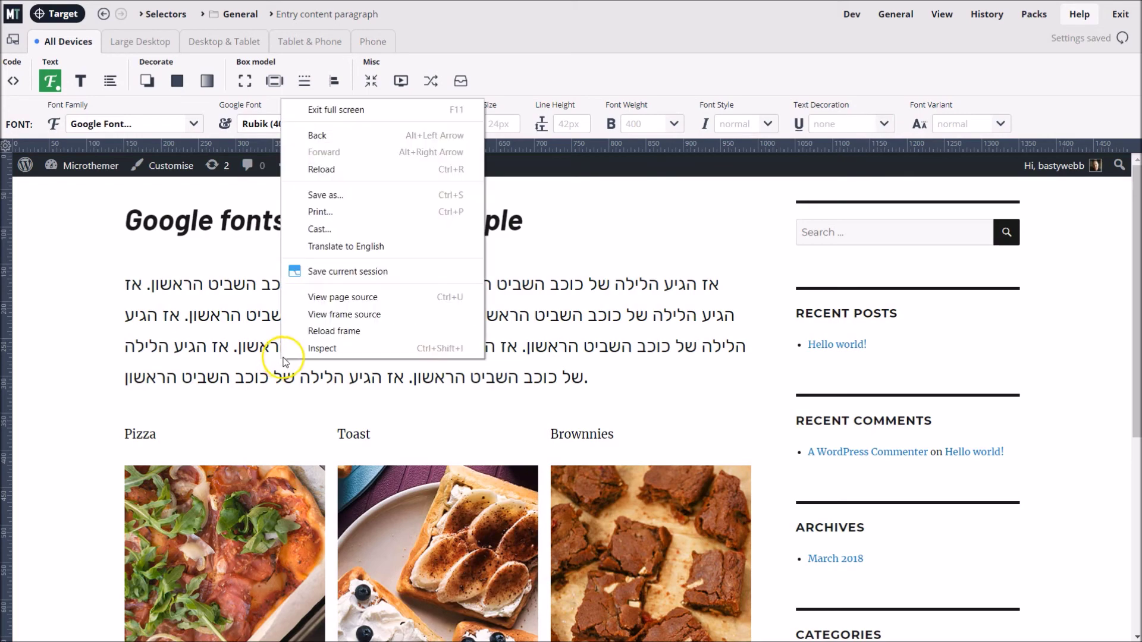
left_click(323, 348)
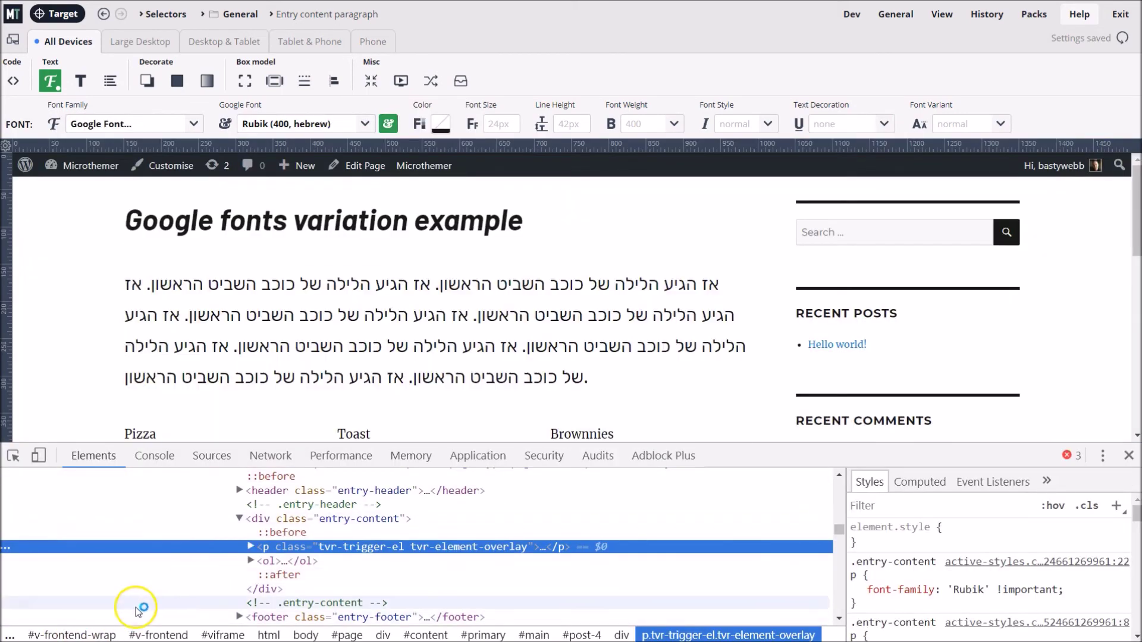
left_click(298, 562)
key("ctrl+f")
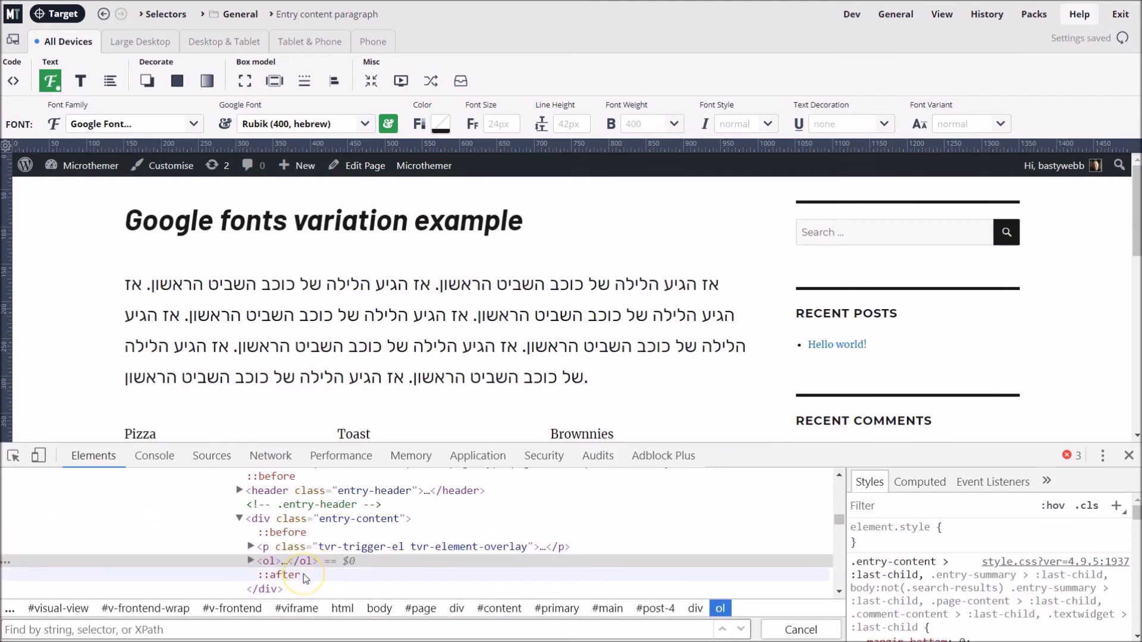
type("lazyl")
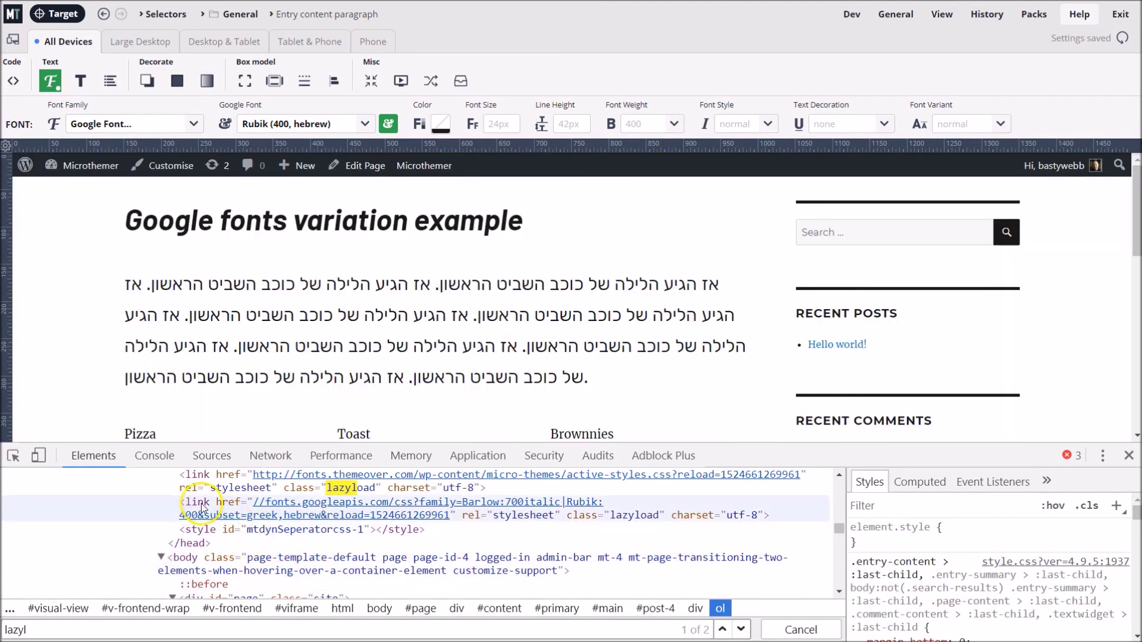
left_click(200, 507)
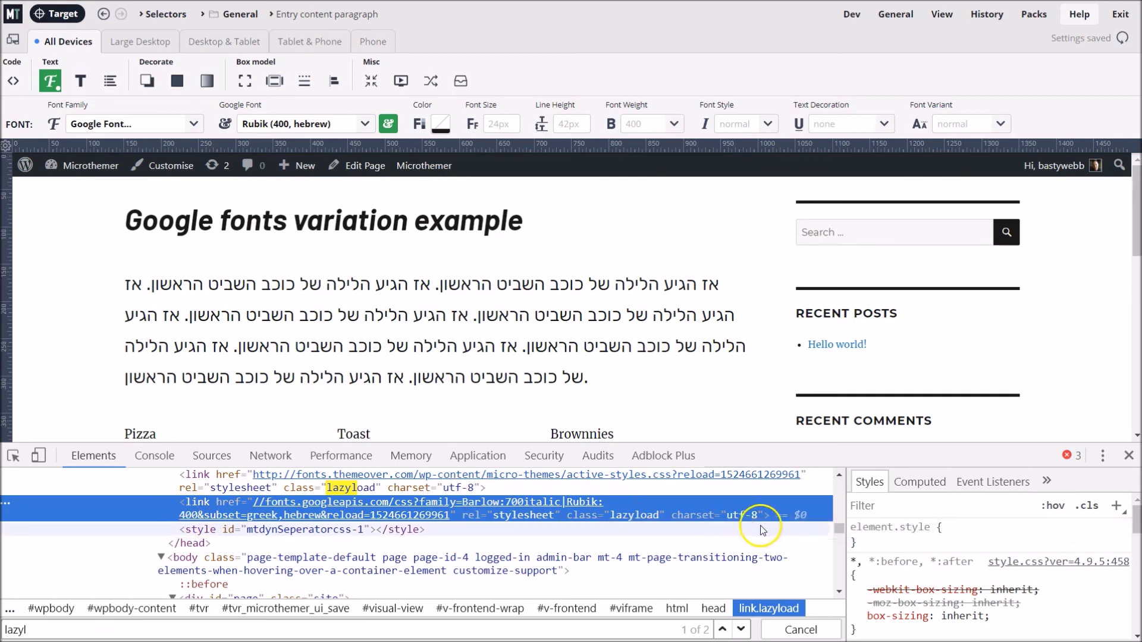
left_click_drag(846, 535, 991, 531)
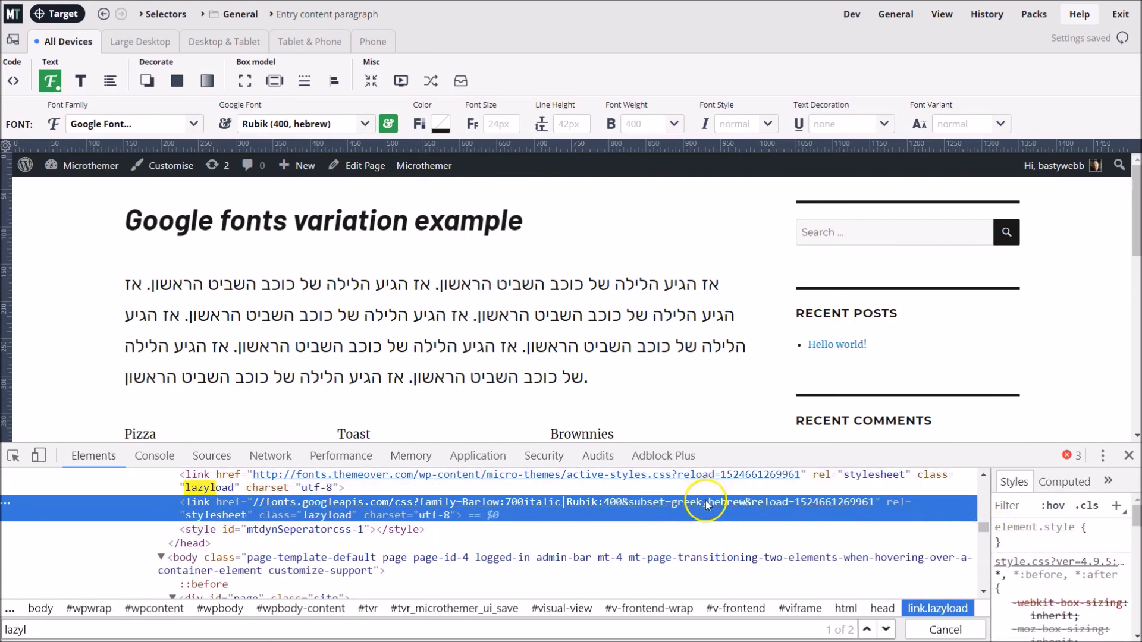
left_click(364, 127)
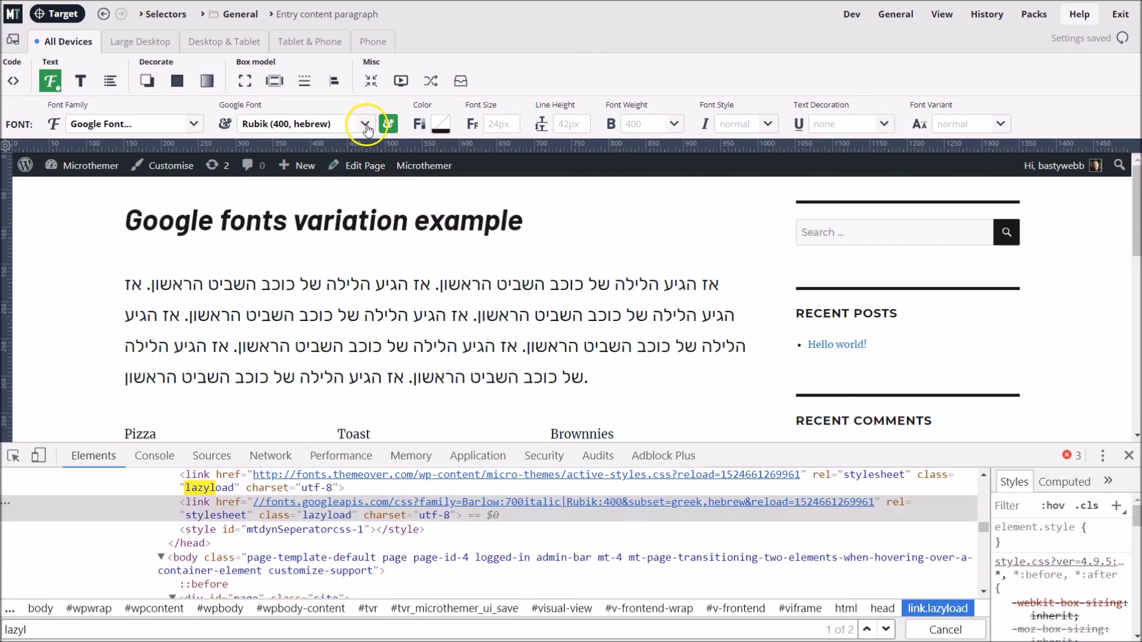
left_click(338, 142)
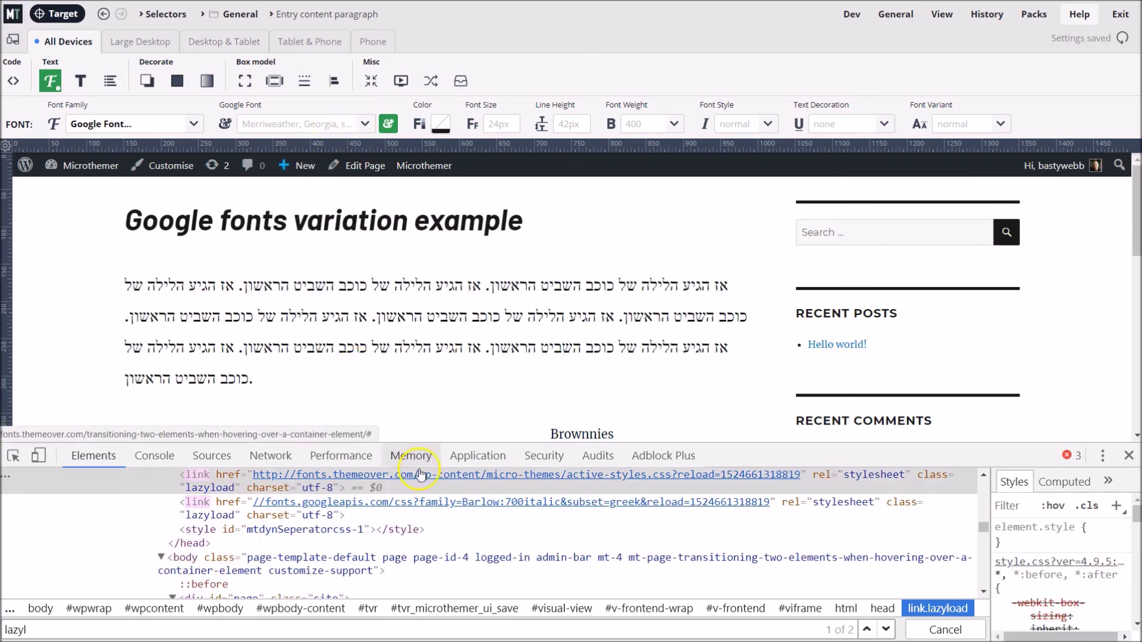
Step: Select the updated googleapis link in DevTools, now requesting only Barlow:700italic
left_click(214, 506)
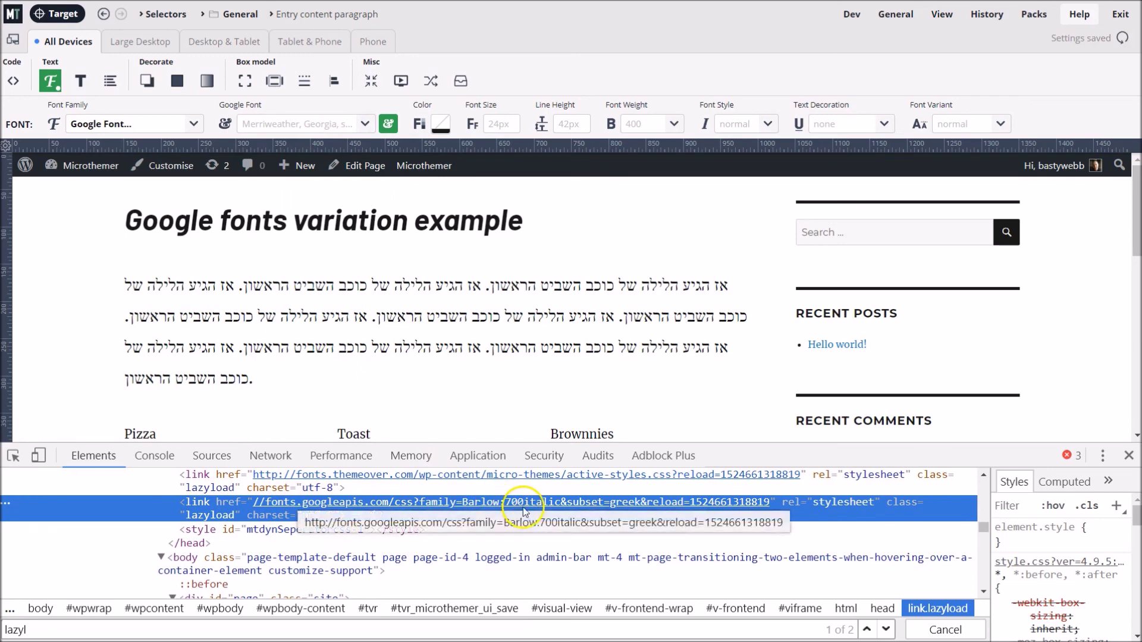